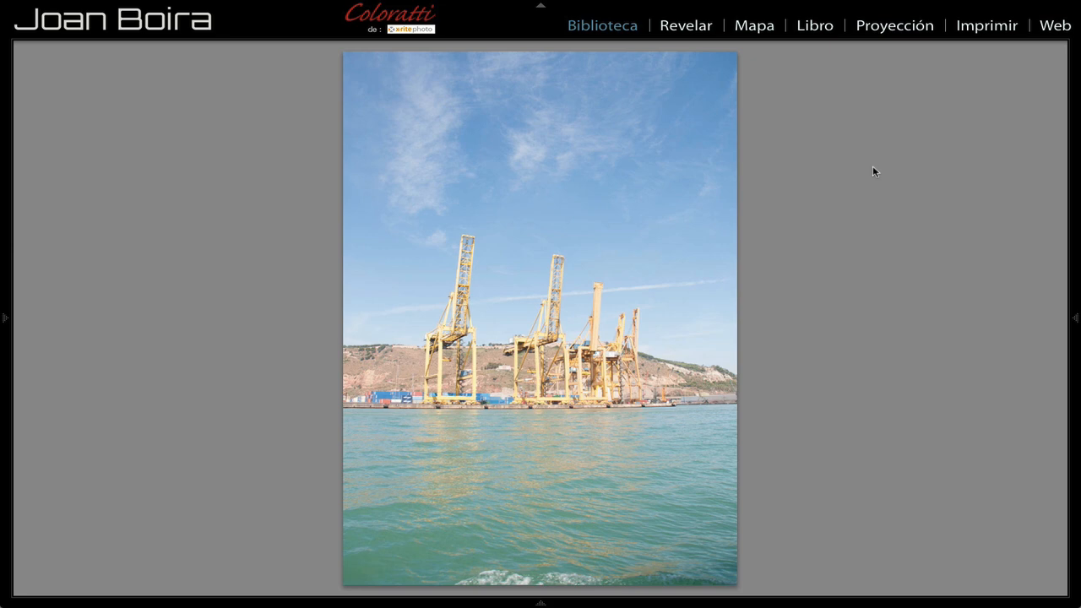
- Compare the two crane photos, open the pale version for developing, and set Exposición to −1,00 and Contraste to +24
key("n")
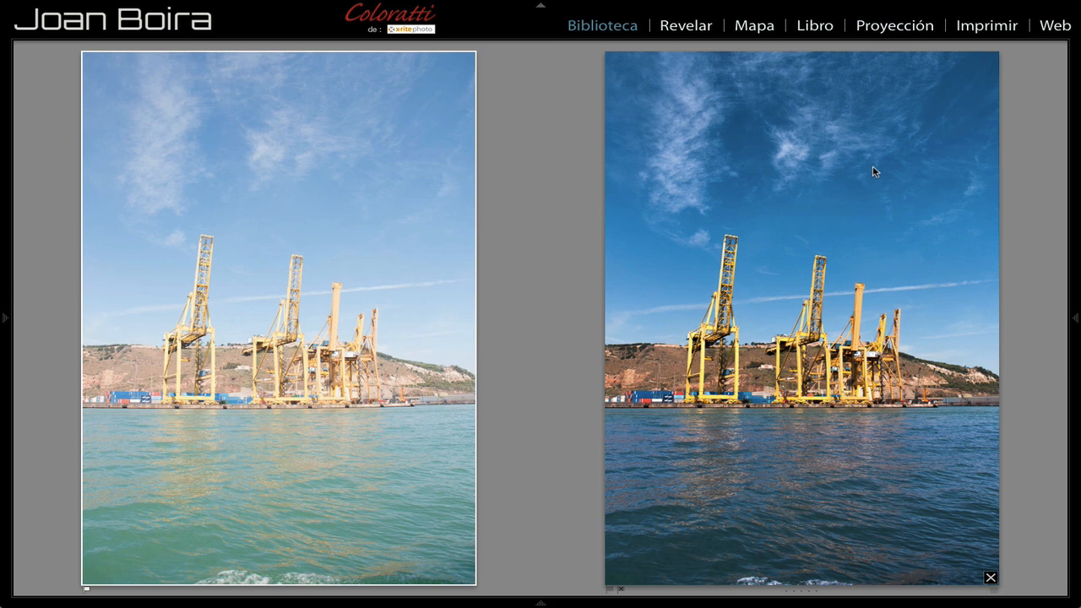
key("d")
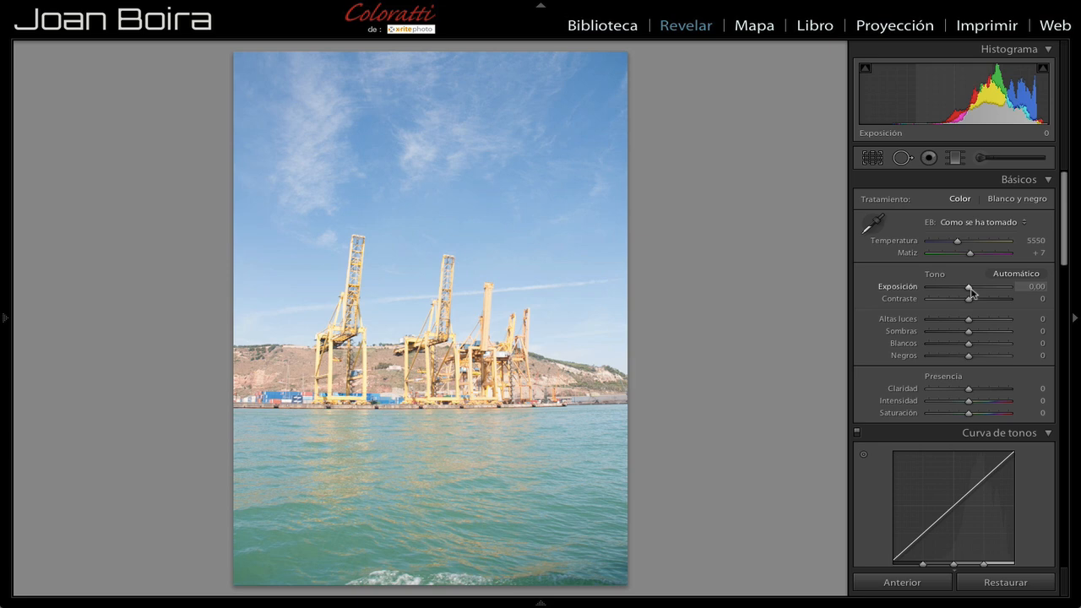
left_click_drag(970, 288, 963, 288)
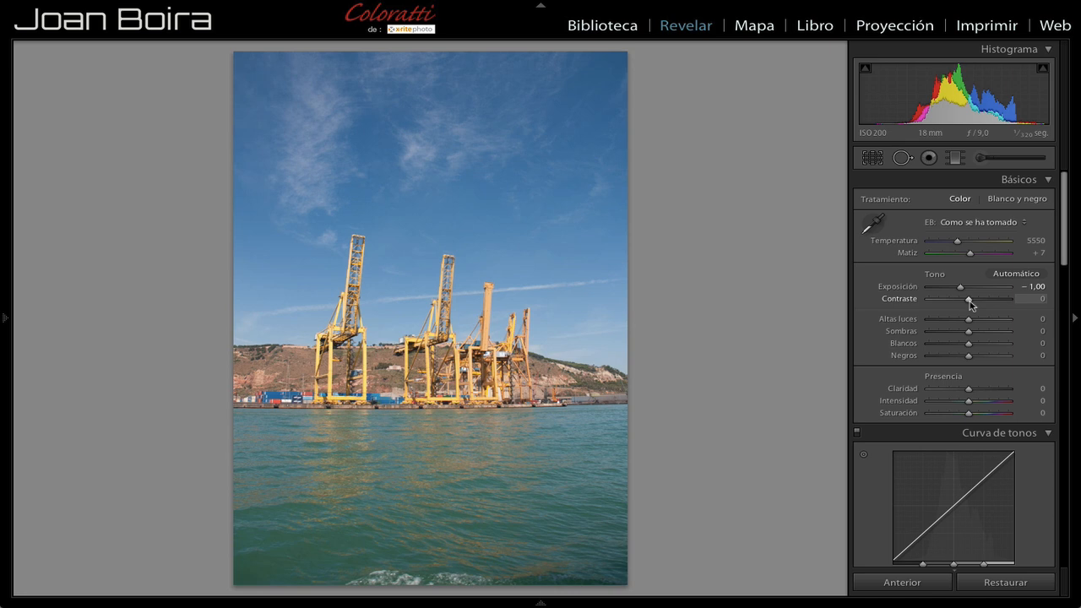
left_click_drag(971, 305, 980, 306)
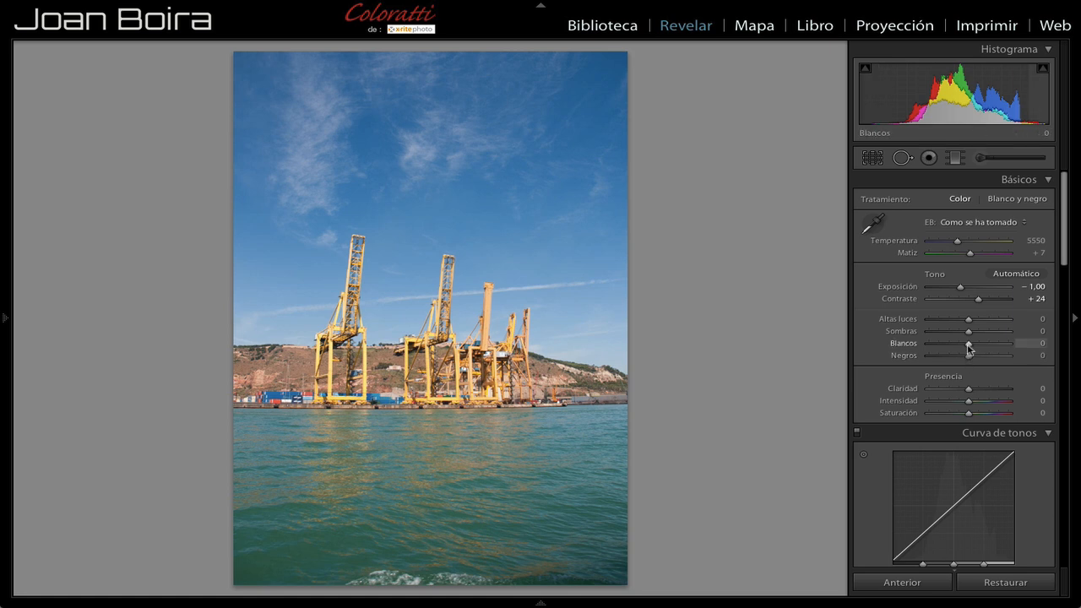
- Set the photo's Blancos to −16 and Negros to −13 in the basic tone adjustments
left_click_drag(968, 347, 956, 345)
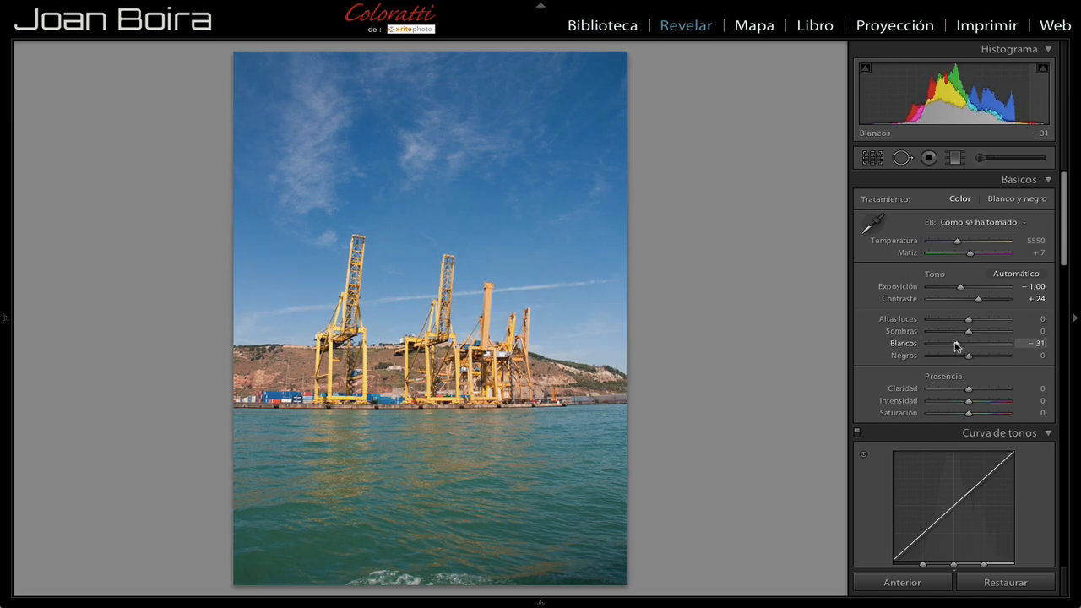
left_click_drag(956, 345, 962, 345)
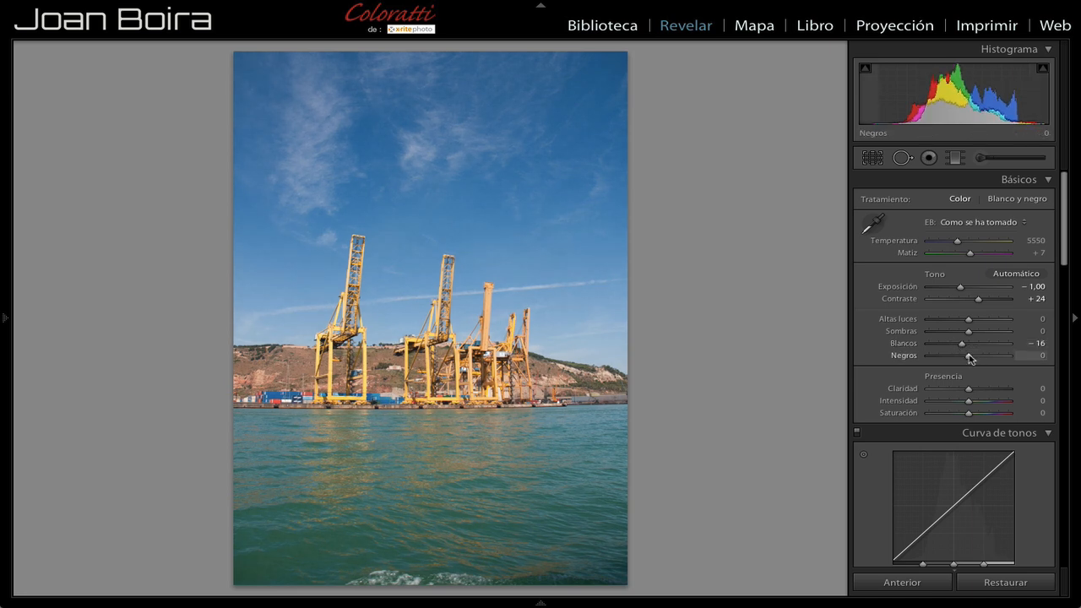
left_click_drag(970, 358, 963, 357)
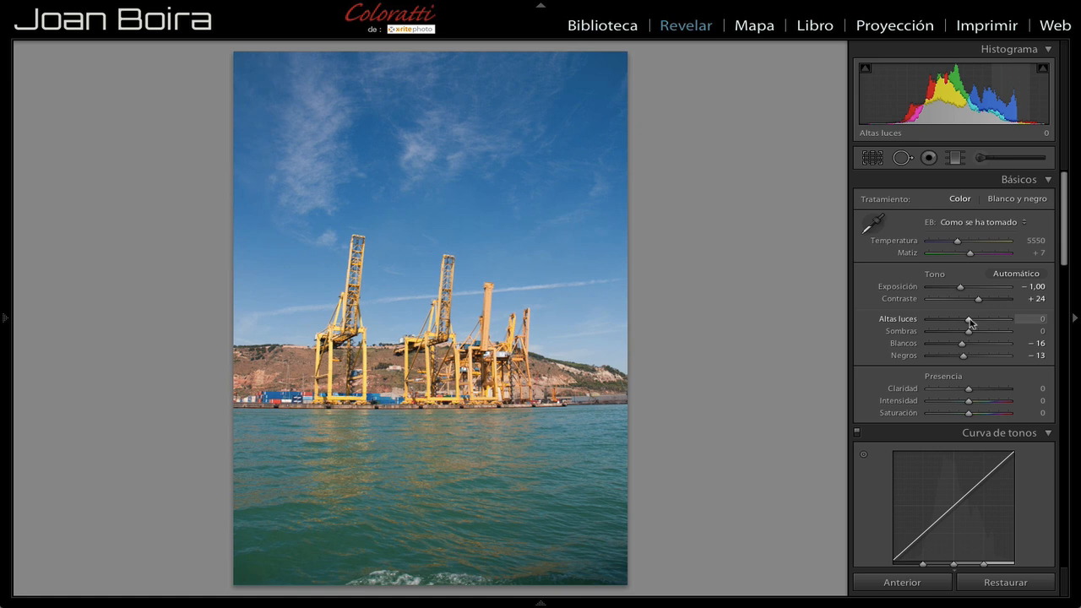
- Set the photo's Altas luces to +35 and Sombras to −58 in the basic tone adjustments
left_click_drag(971, 321, 986, 322)
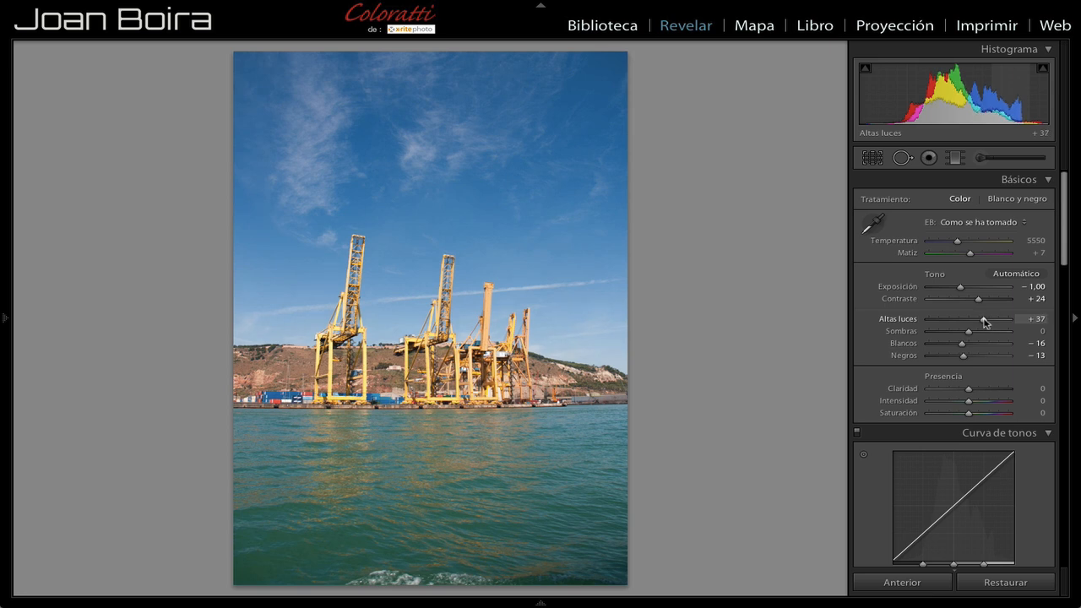
left_click_drag(986, 323, 986, 323)
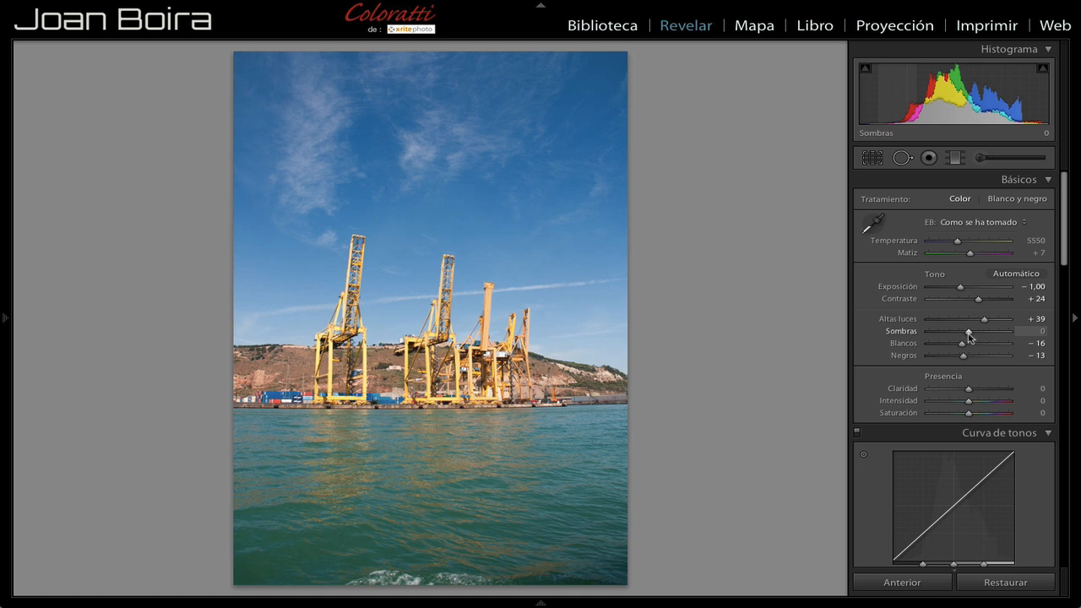
mouse_move(968, 333)
left_mouse_down()
mouse_move(944, 338)
mouse_move(982, 324)
left_mouse_up()
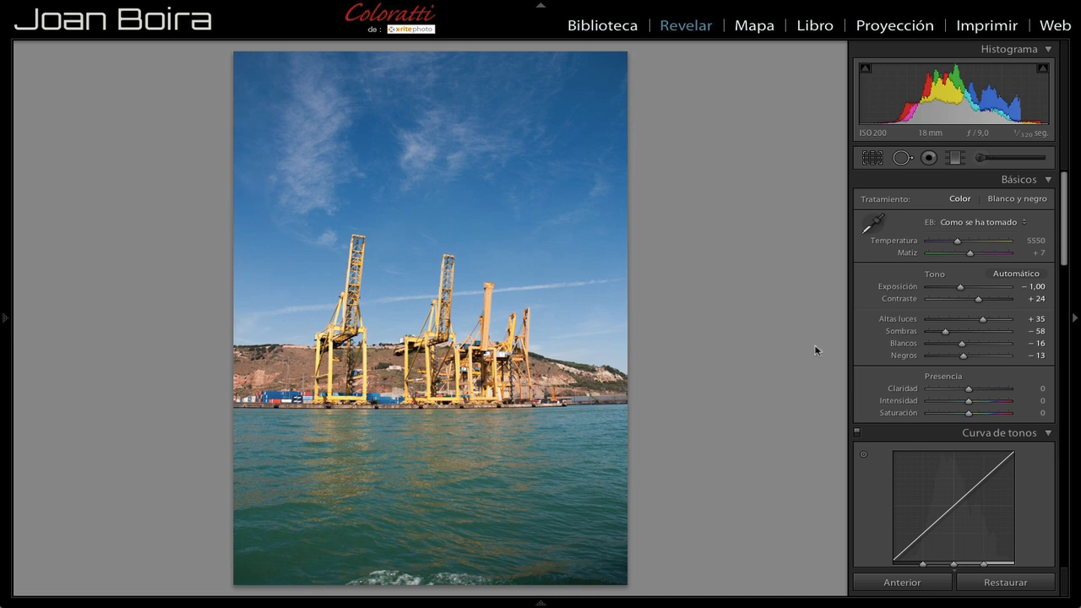
- Shape the tone curve by region with Altas luces +40, Claros −25, Oscuros −12 and Sombras −4
scroll(1001, 414, "down", 3)
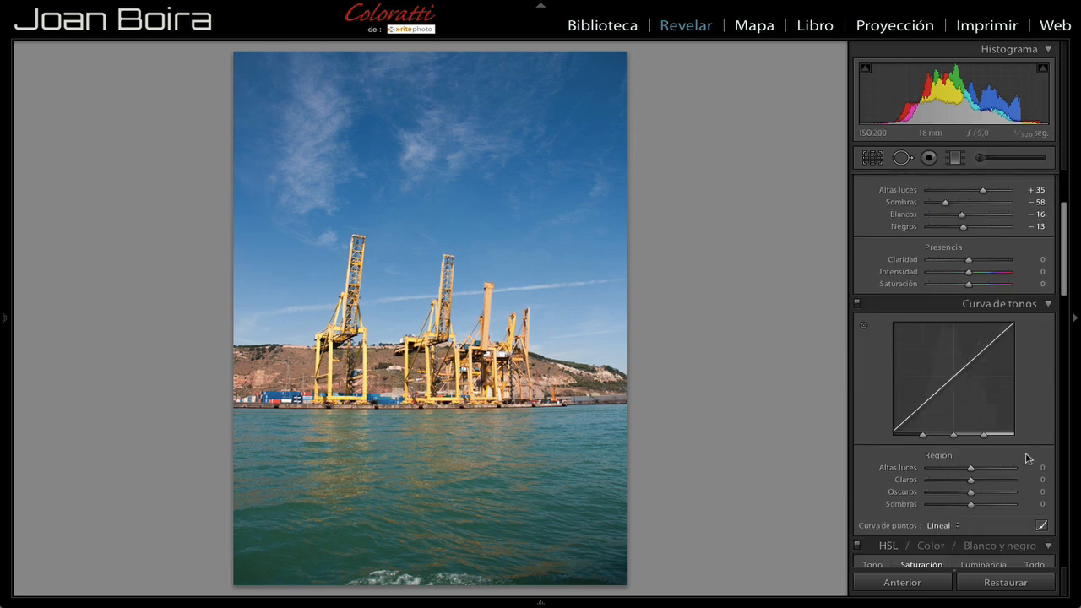
scroll(1027, 459, "down", 2)
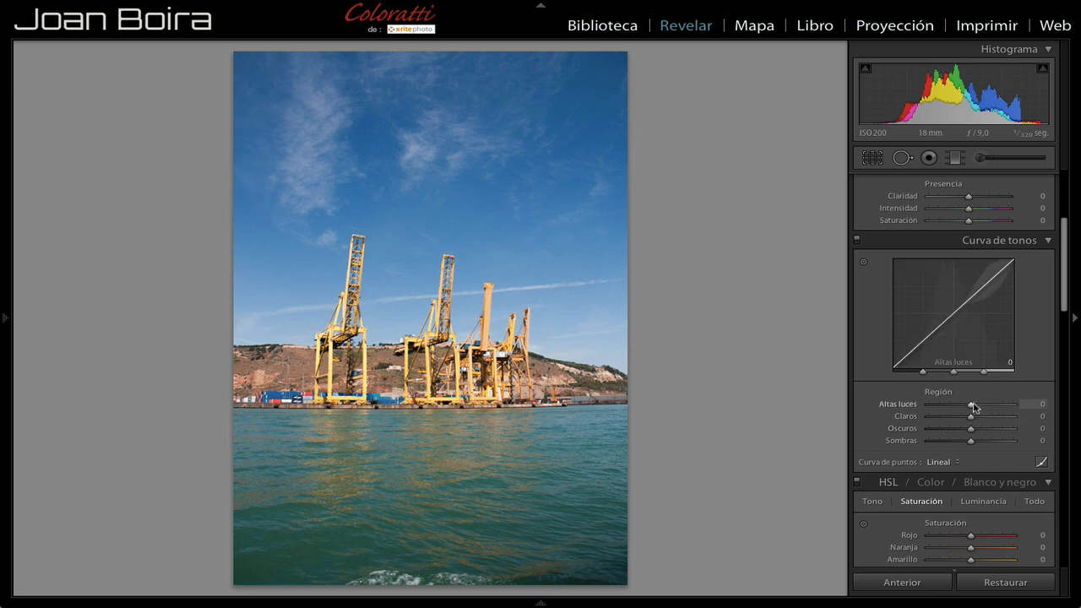
left_click_drag(972, 406, 989, 408)
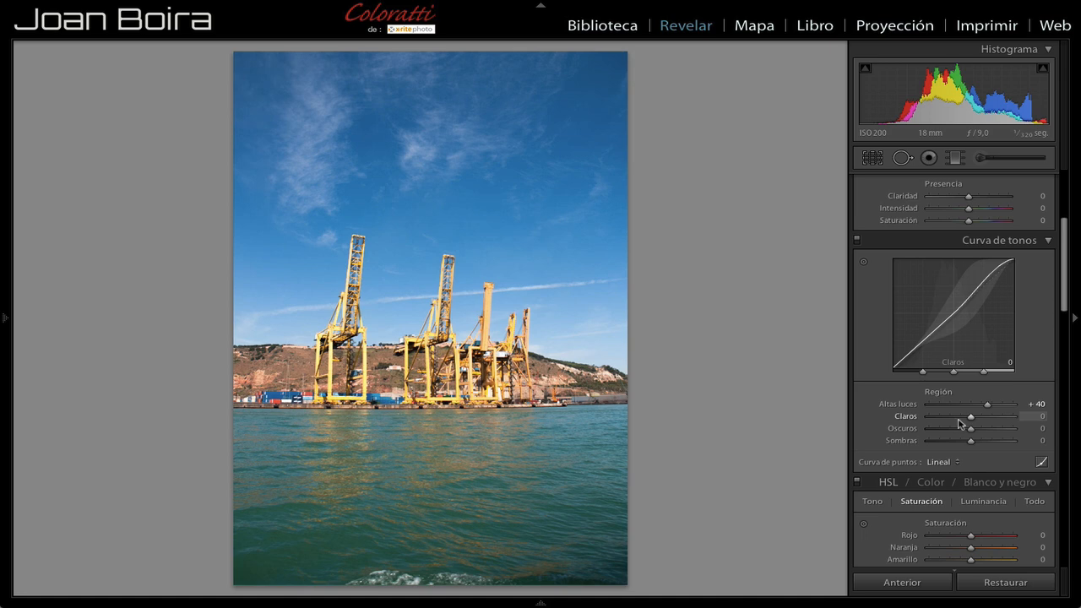
mouse_move(971, 419)
left_mouse_down()
mouse_move(986, 419)
mouse_move(962, 420)
mouse_move(966, 430)
left_mouse_up()
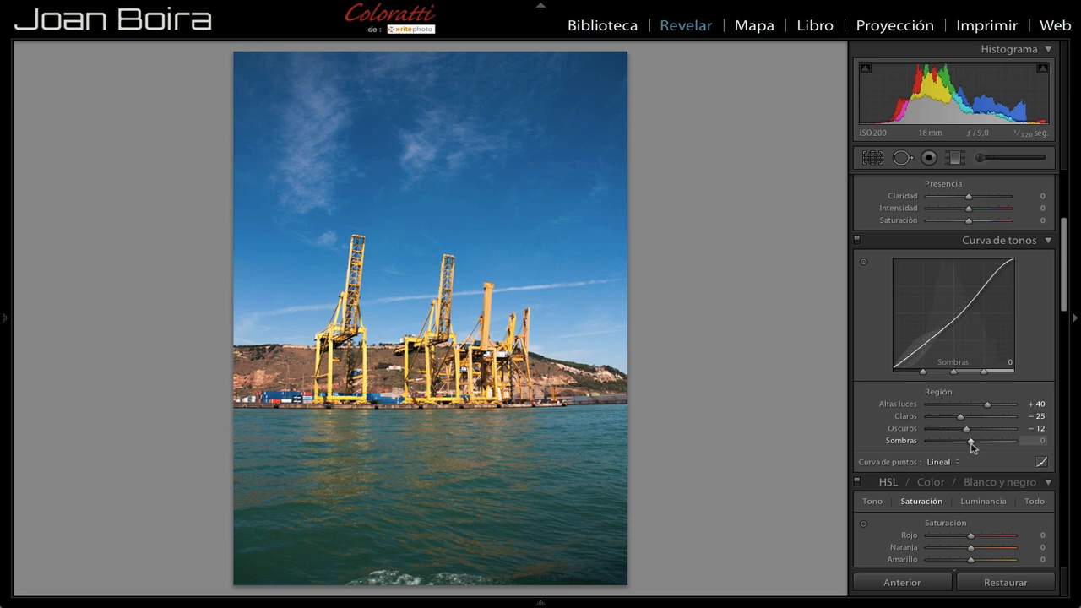
left_click_drag(969, 443, 958, 438)
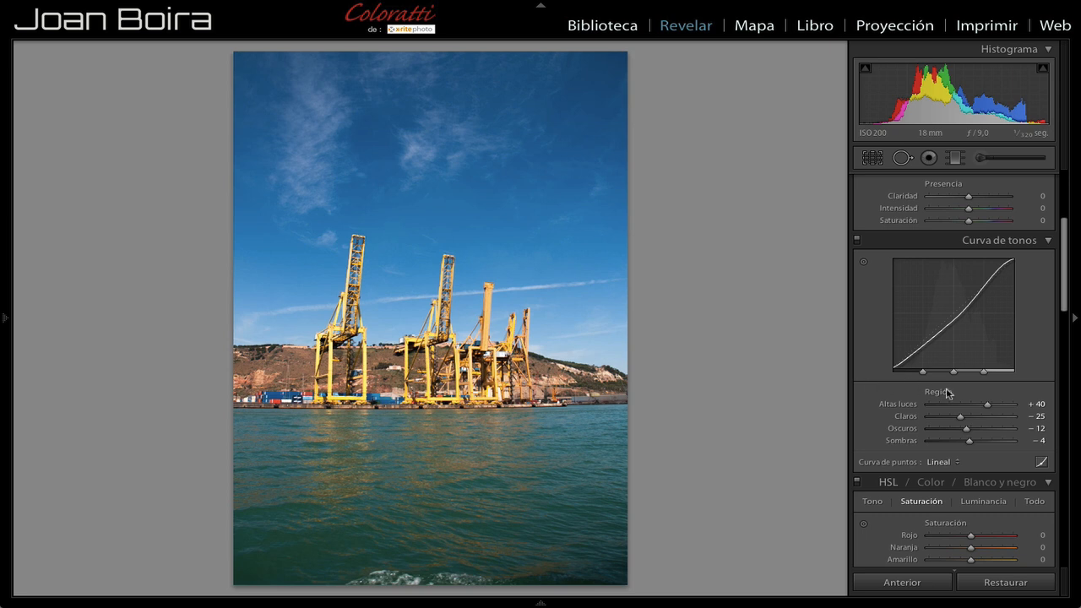
- Straighten the photo's horizon with a crop angle of 0,38 and apply the crop
left_click(873, 158)
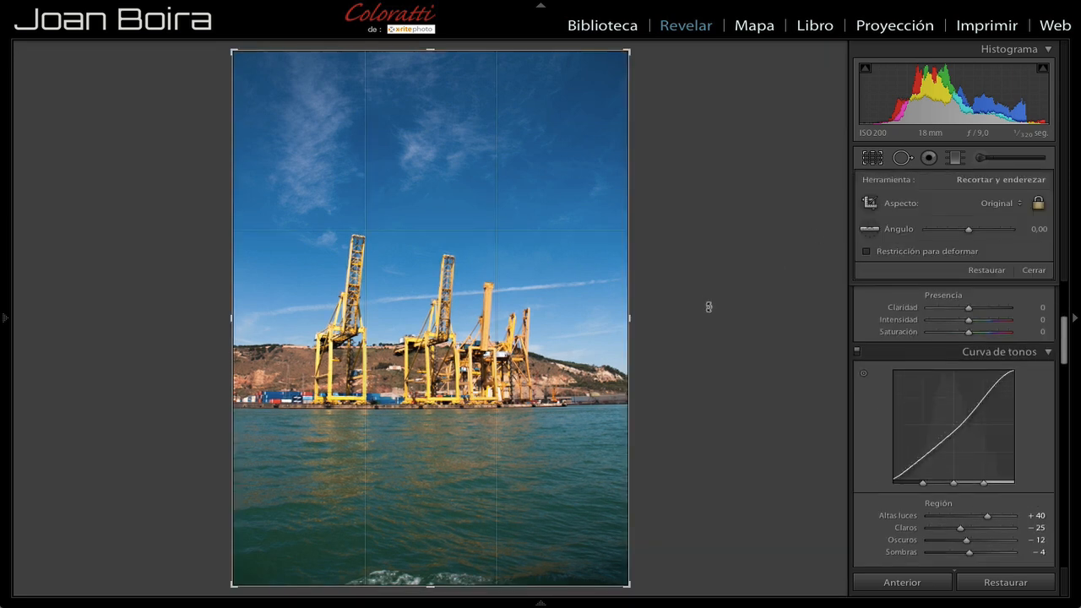
left_click_drag(709, 307, 709, 307)
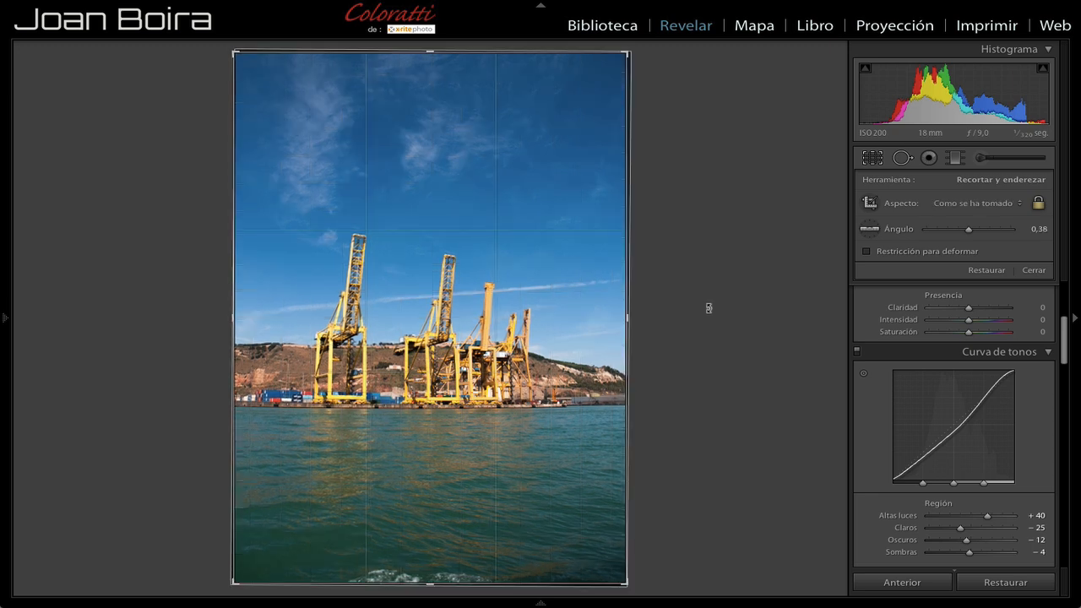
key("Return")
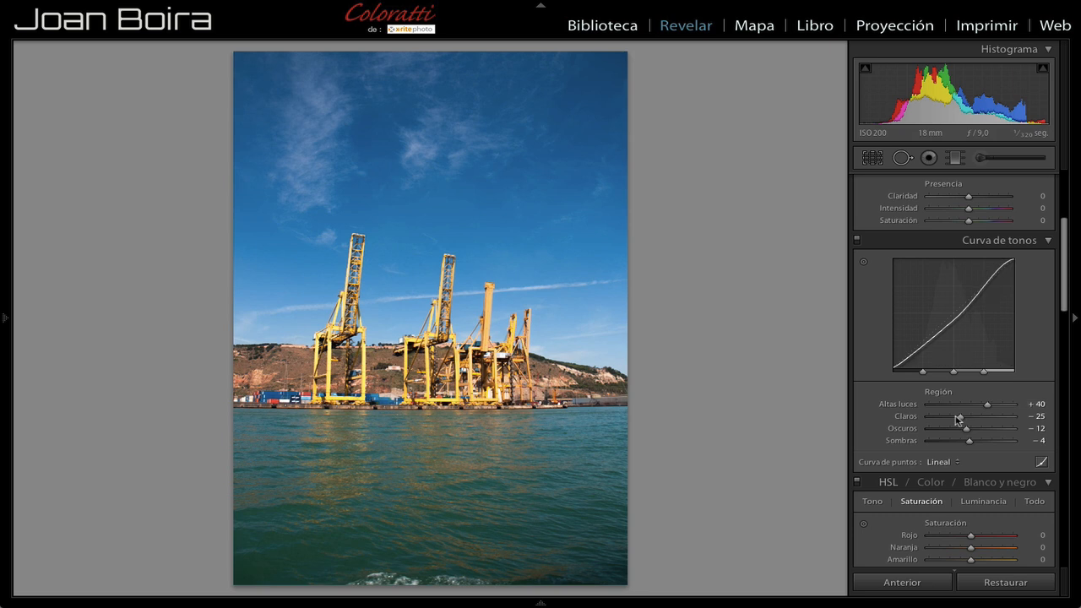
- Enable the lens profile corrections, toggling them off and on to compare the distortion and vignetting
scroll(928, 434, "down", 10)
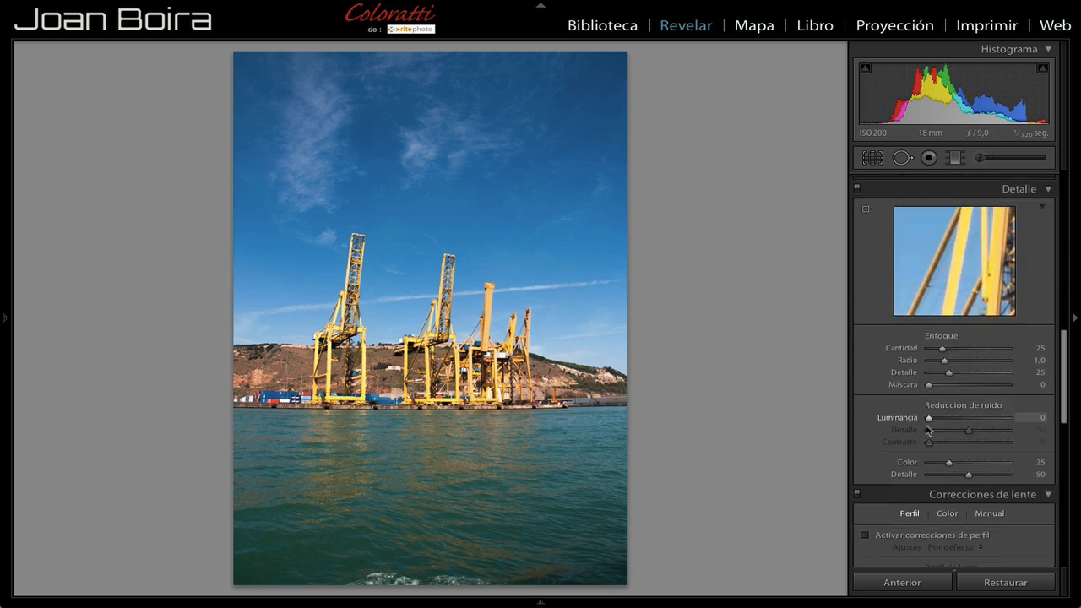
scroll(927, 431, "down", 4)
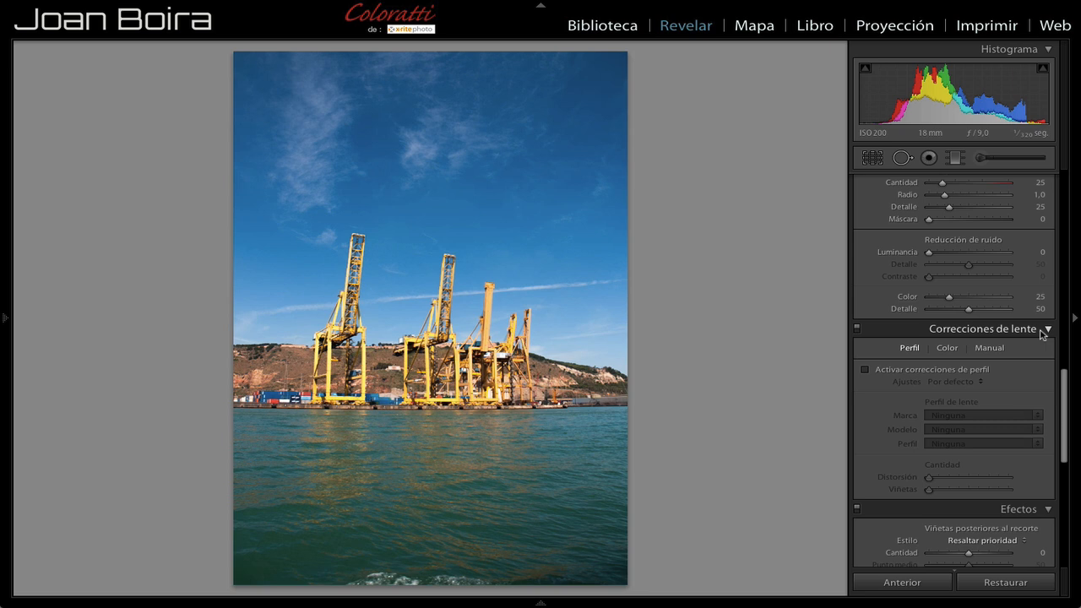
left_click(866, 370)
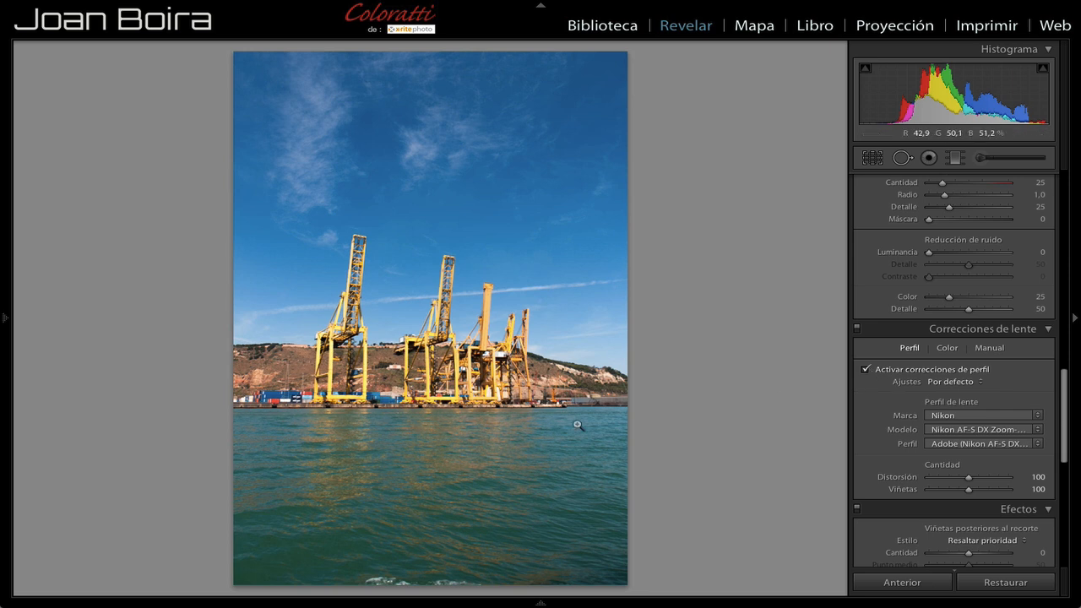
left_click(865, 370)
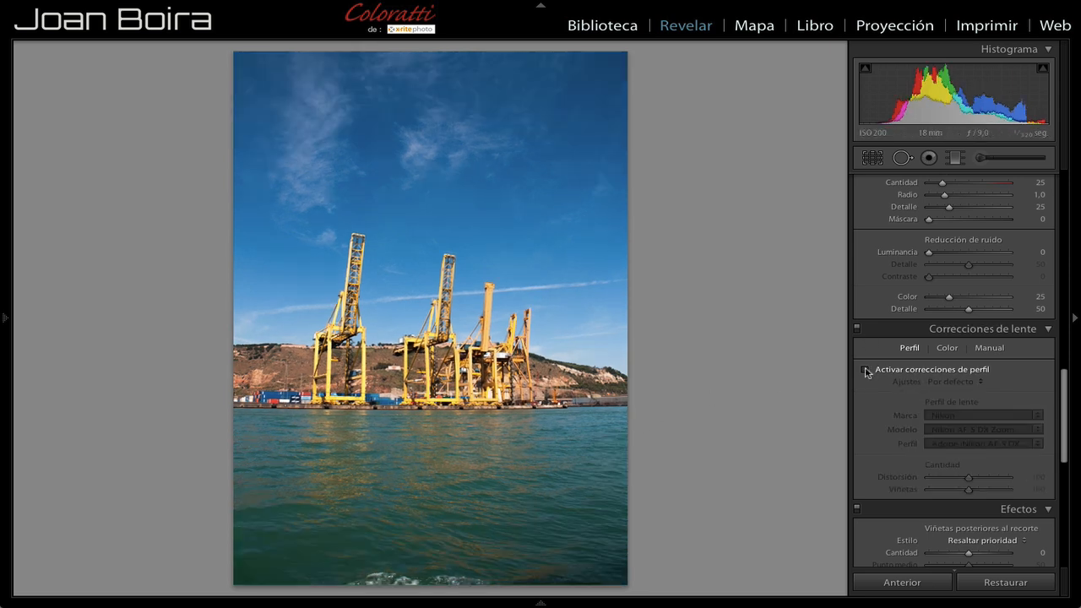
left_click(865, 370)
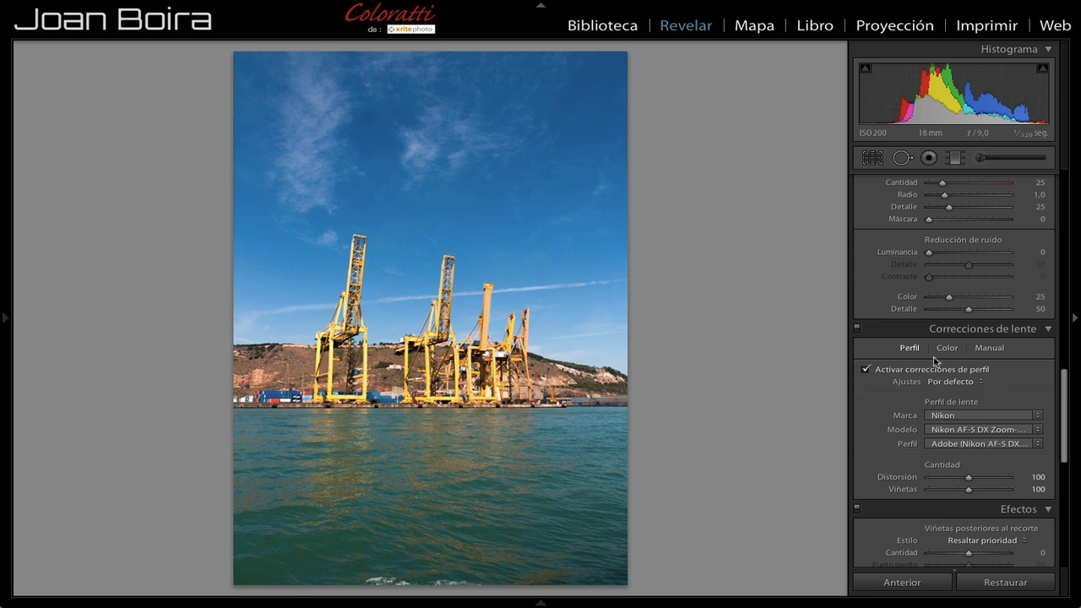
- Add a graduated filter over the sky ending around the crane tops, and lower its upper boundary to narrow the transition
scroll(973, 317, "up", 10)
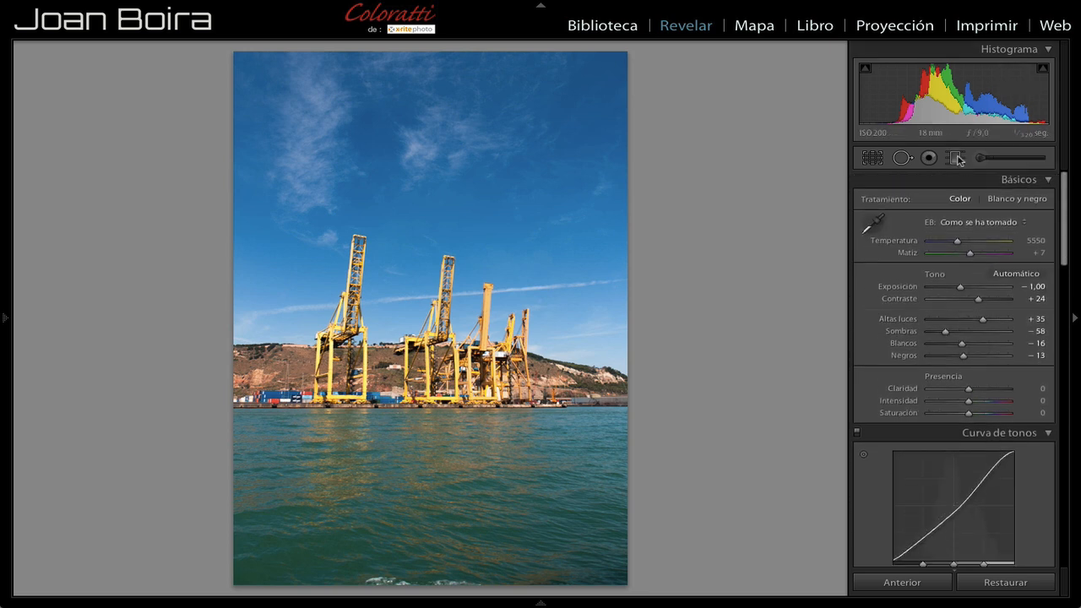
left_click(954, 158)
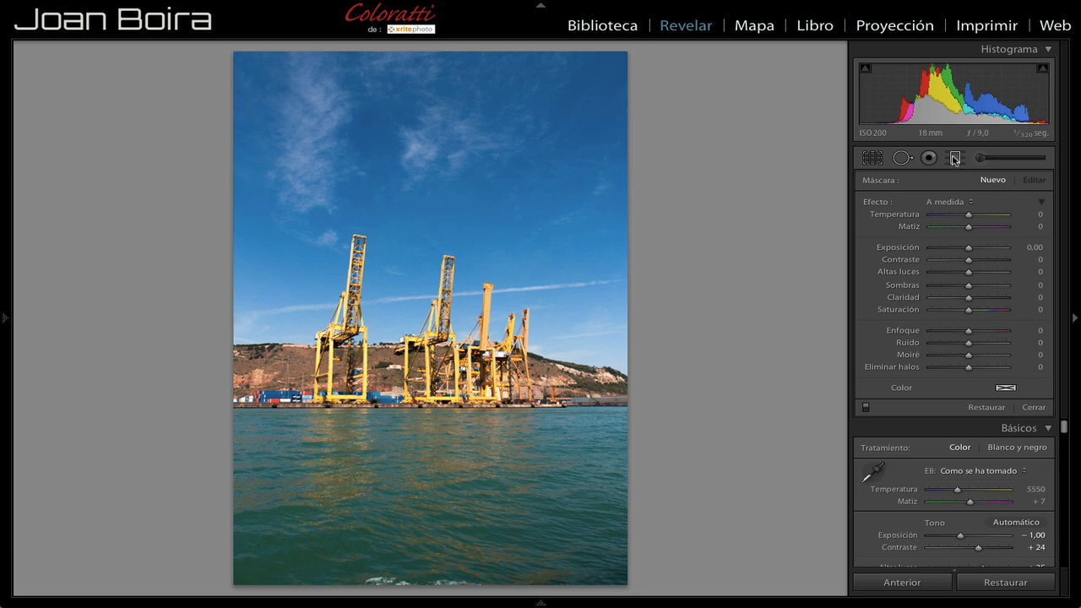
left_click(954, 160)
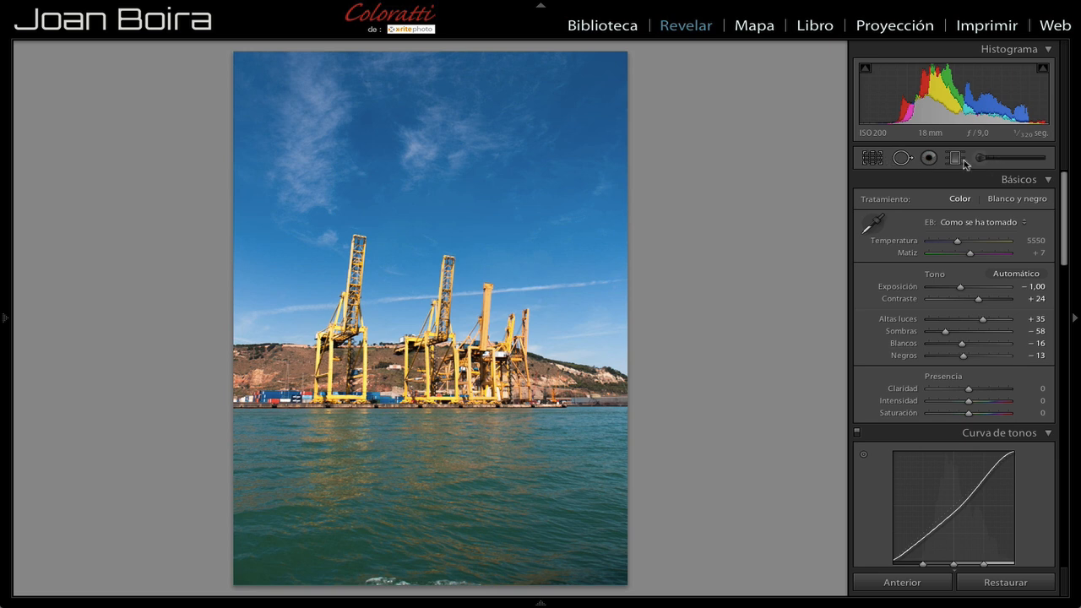
left_click(956, 159)
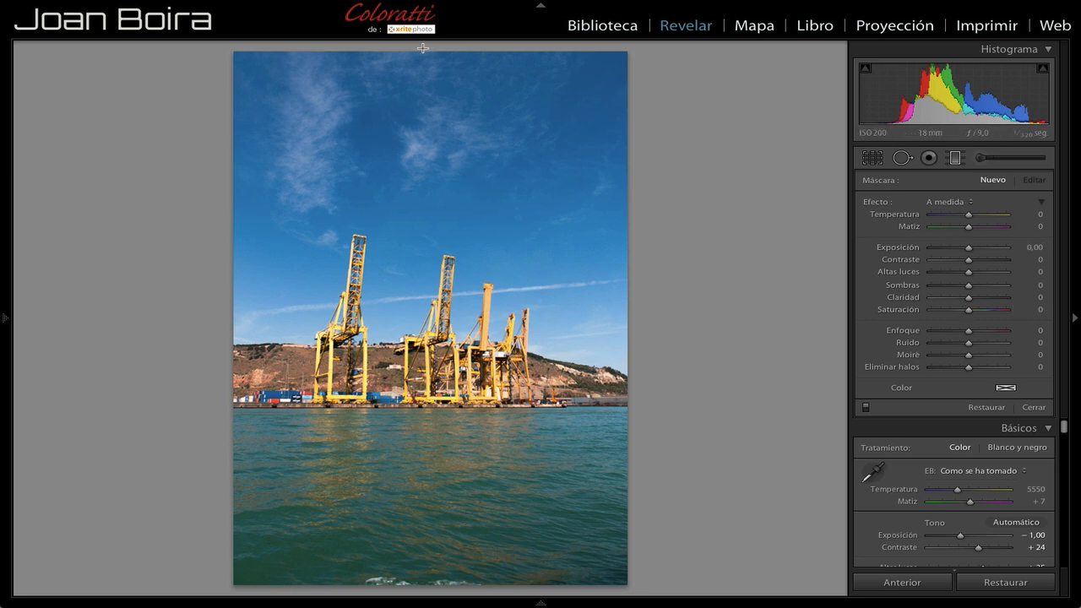
left_click_drag(422, 48, 426, 277)
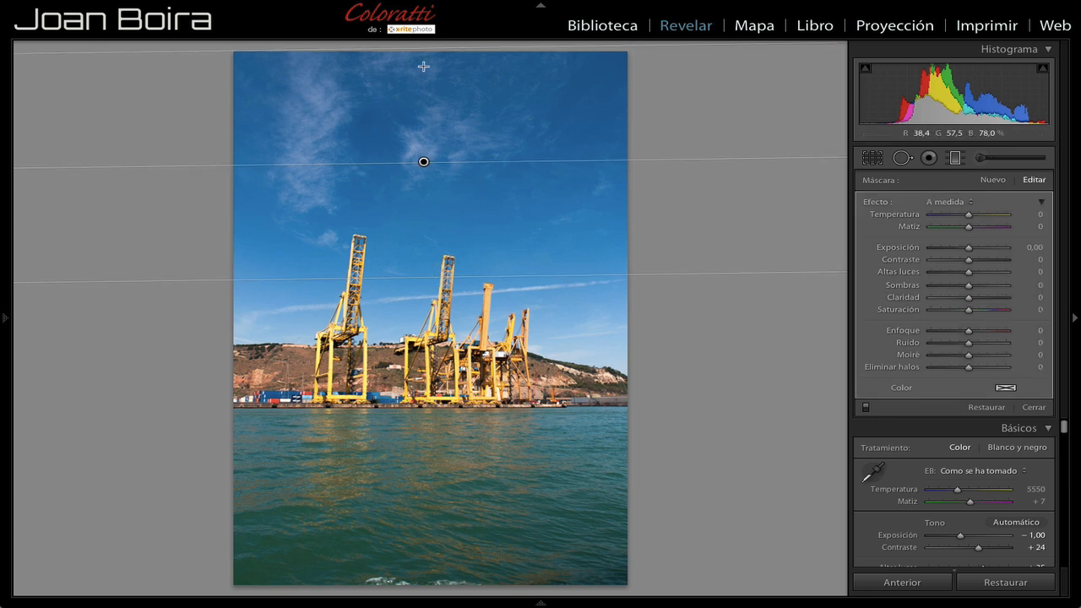
left_click_drag(429, 67, 434, 173)
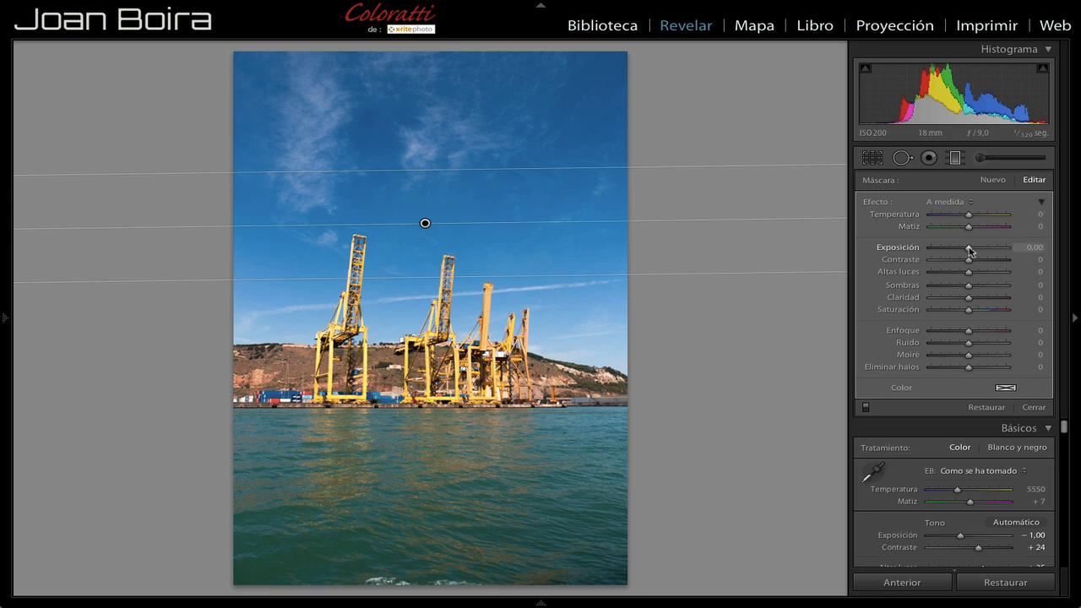
- Set the graduated filter's Exposición to −4,00 and move its lower boundary up and back down to test the transition width
left_click_drag(968, 248, 928, 249)
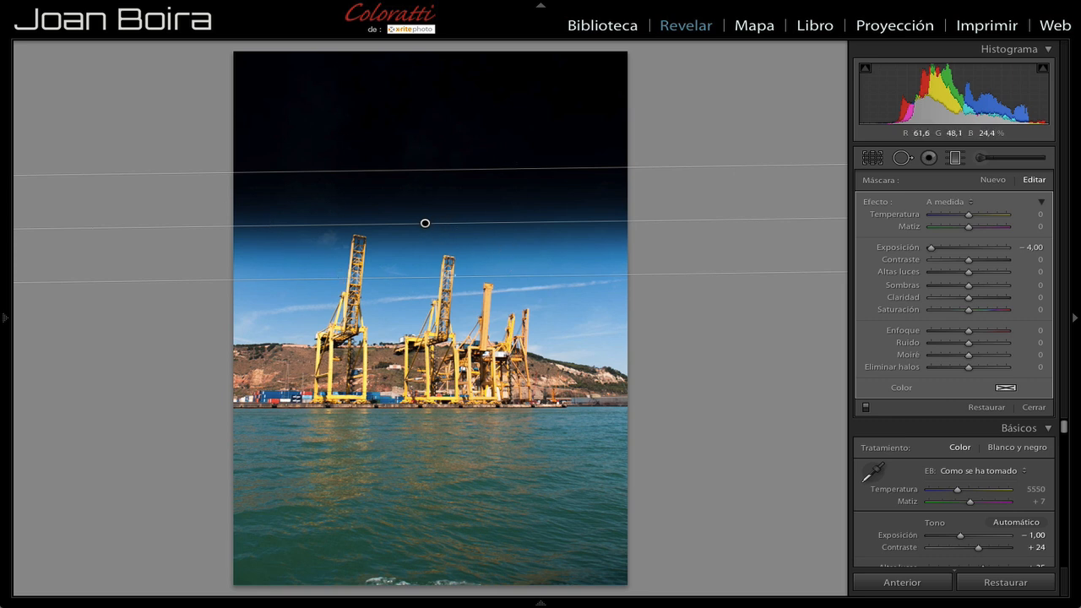
left_click_drag(452, 278, 456, 188)
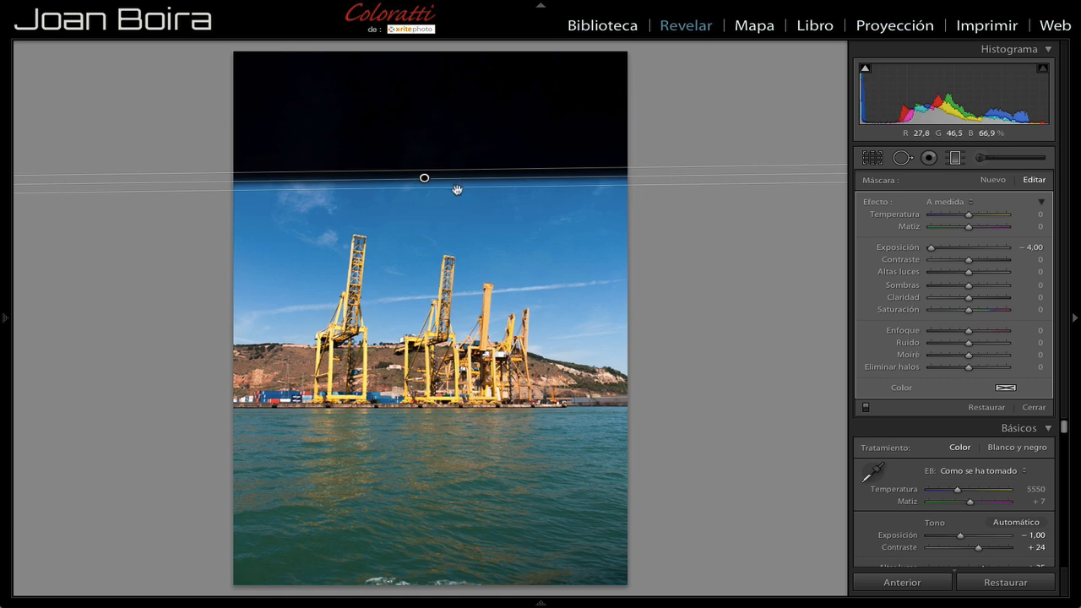
left_click_drag(457, 189, 483, 292)
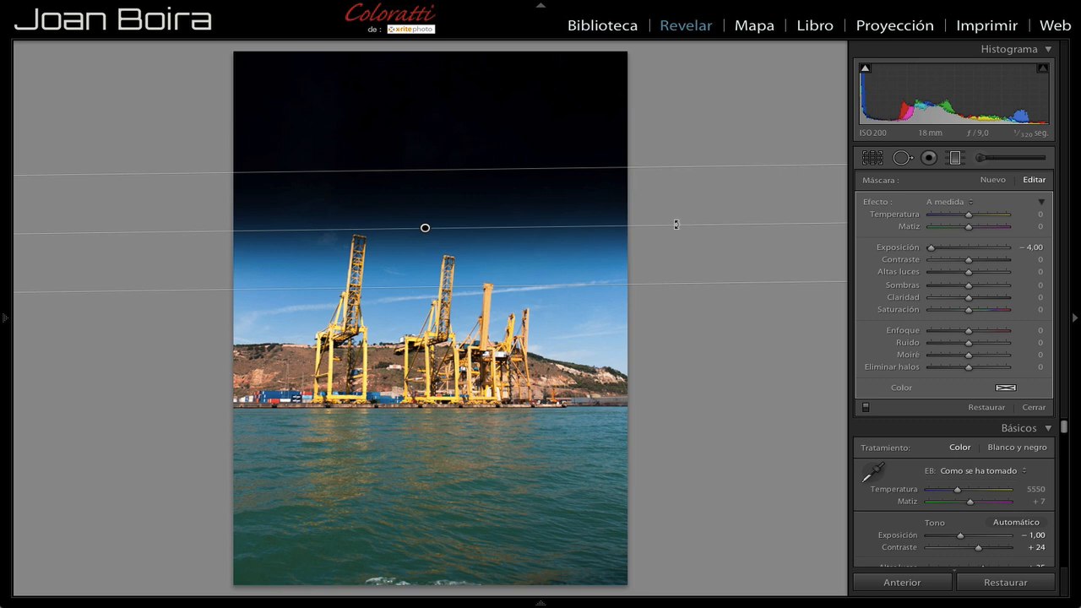
- Rotate the graduated filter until its guide lines are nearly horizontal, and reset its Exposición to 0,00
mouse_move(675, 224)
left_mouse_down()
mouse_move(661, 268)
mouse_move(683, 217)
mouse_move(679, 229)
left_mouse_up()
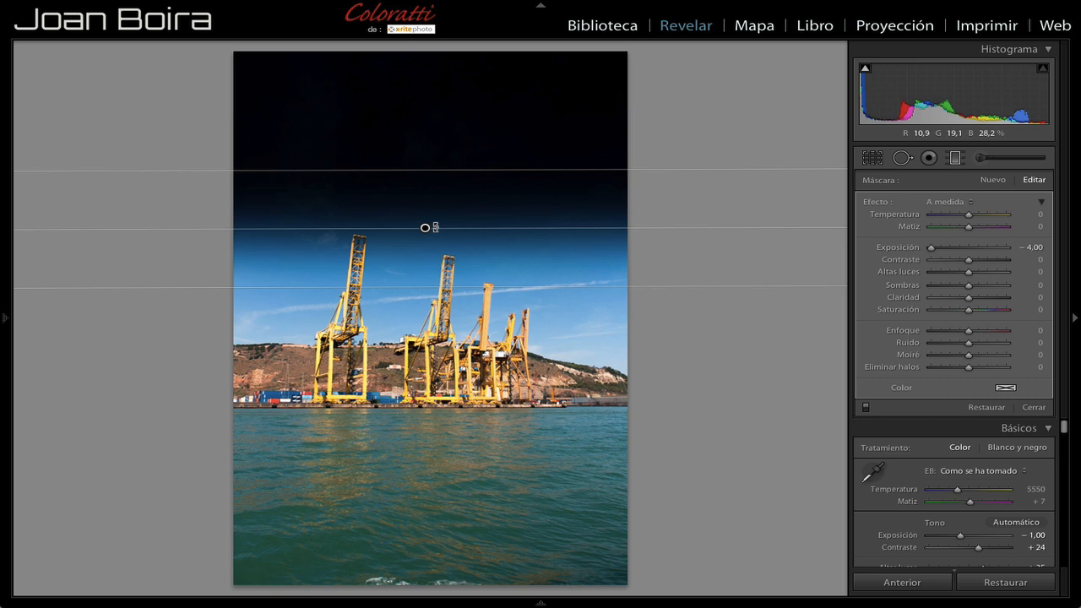
left_click_drag(436, 228, 440, 228)
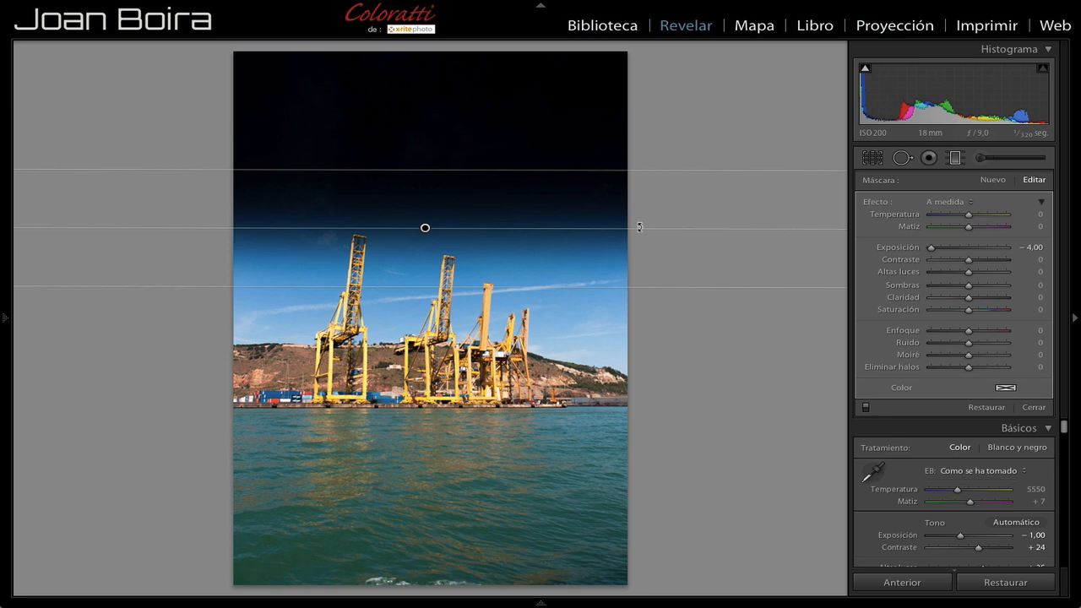
double_click(932, 250)
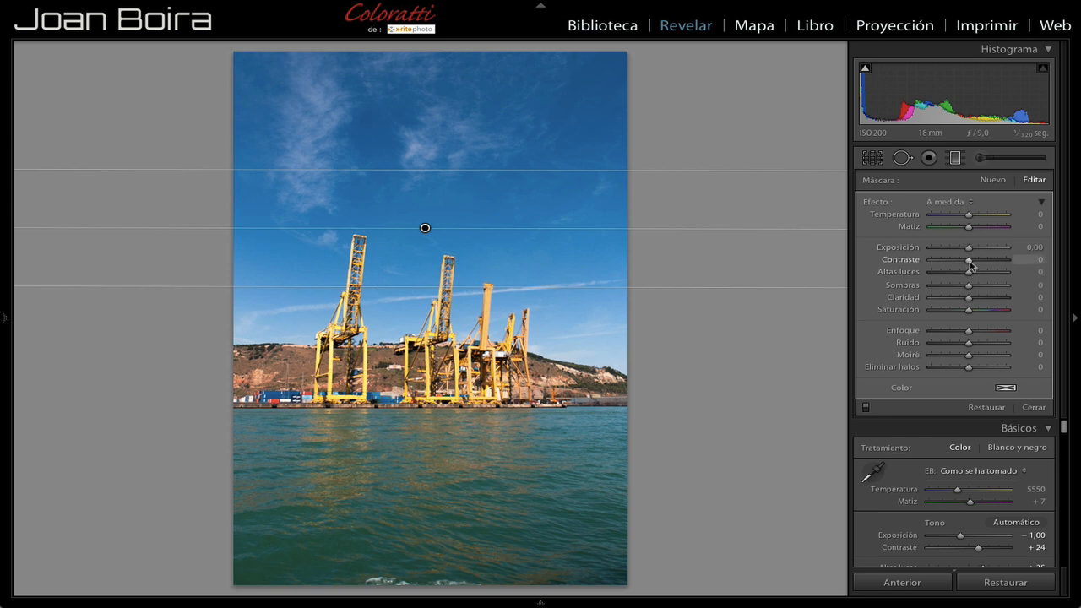
- Set the sky filter's Contraste to 37, Altas luces to 100, Claridad to 100 and Saturación to −15
left_click_drag(970, 265, 984, 266)
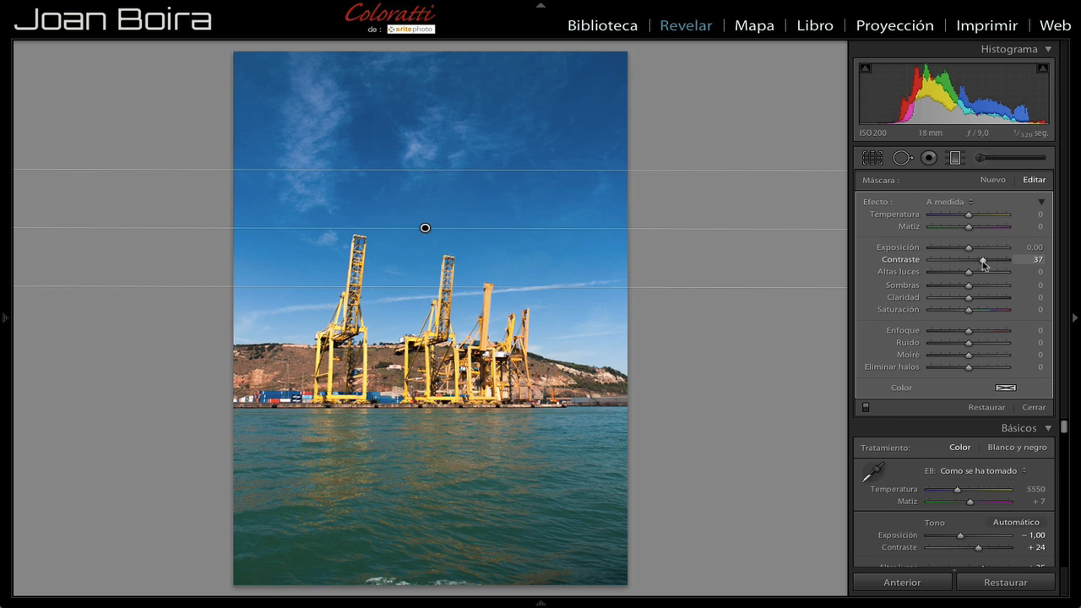
left_click_drag(969, 275, 1014, 273)
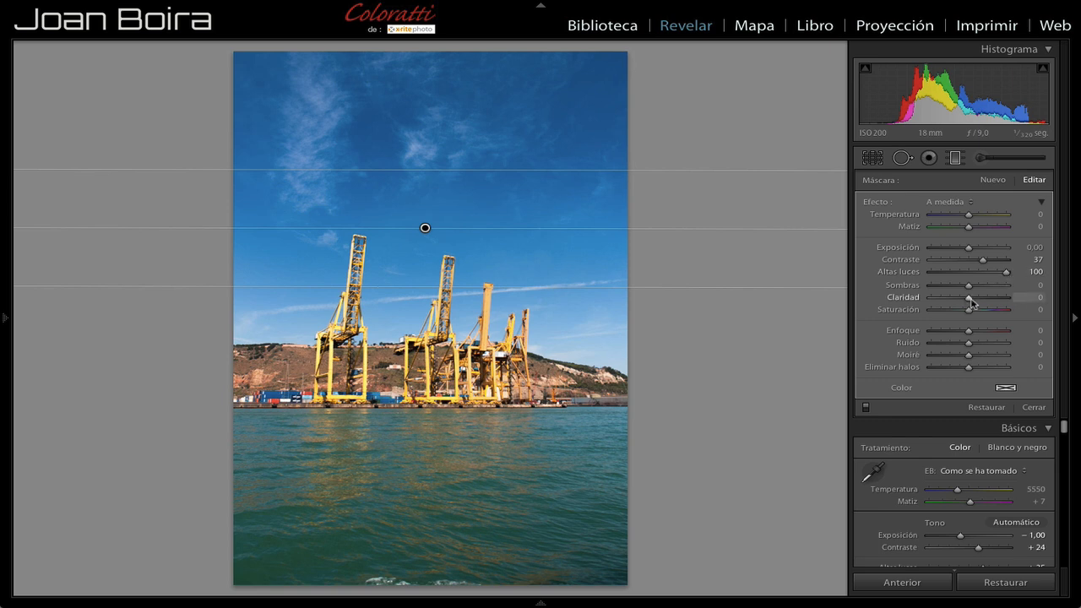
left_click_drag(969, 303, 1020, 305)
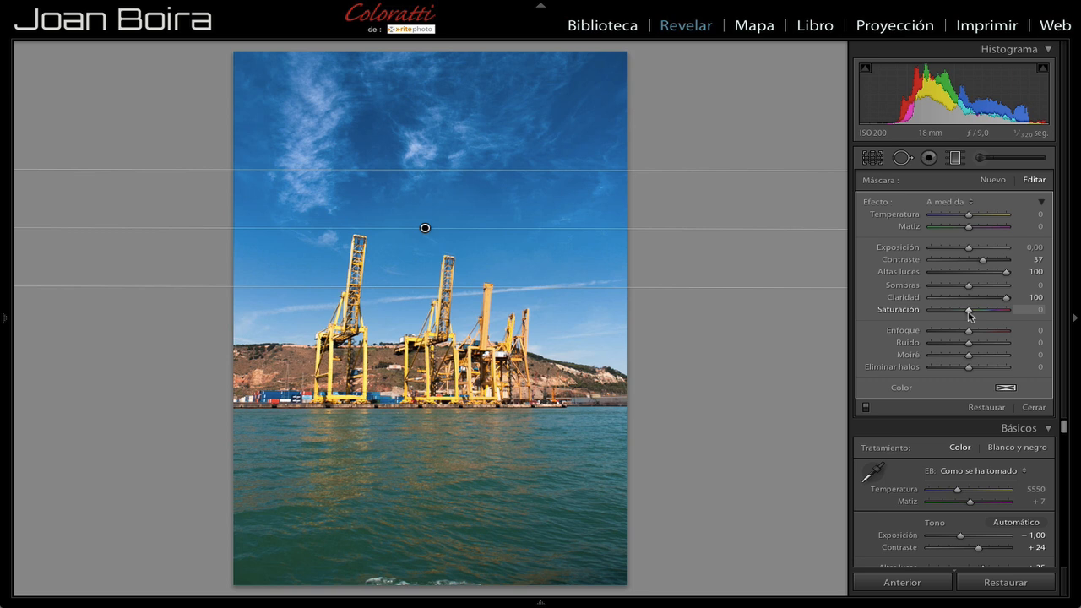
left_click_drag(968, 314, 963, 314)
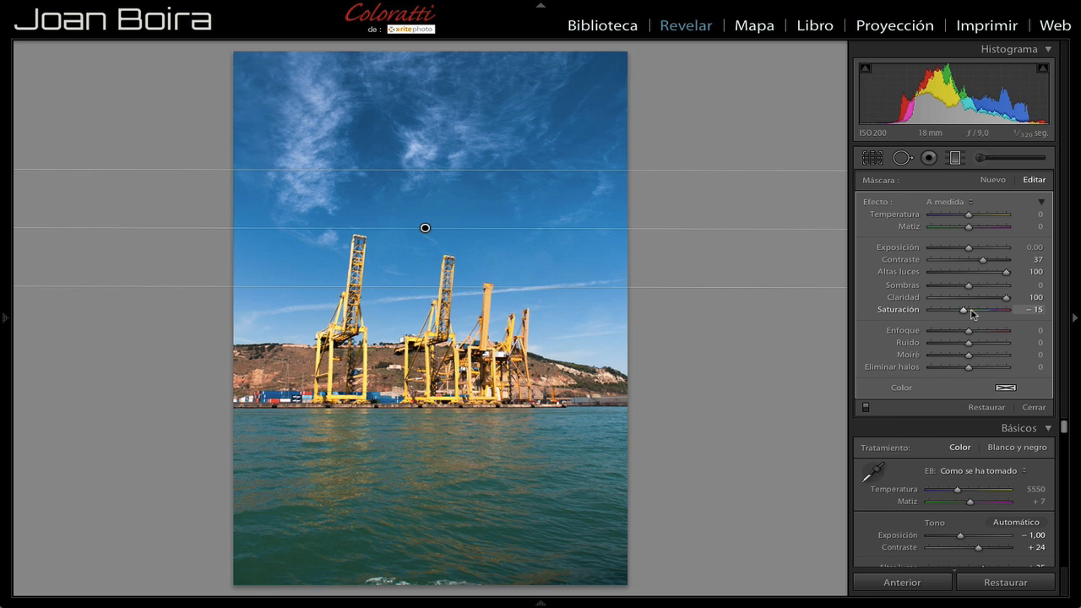
- Toggle the graduated filter off and on repeatedly to compare the sky with and without it
left_click(866, 409)
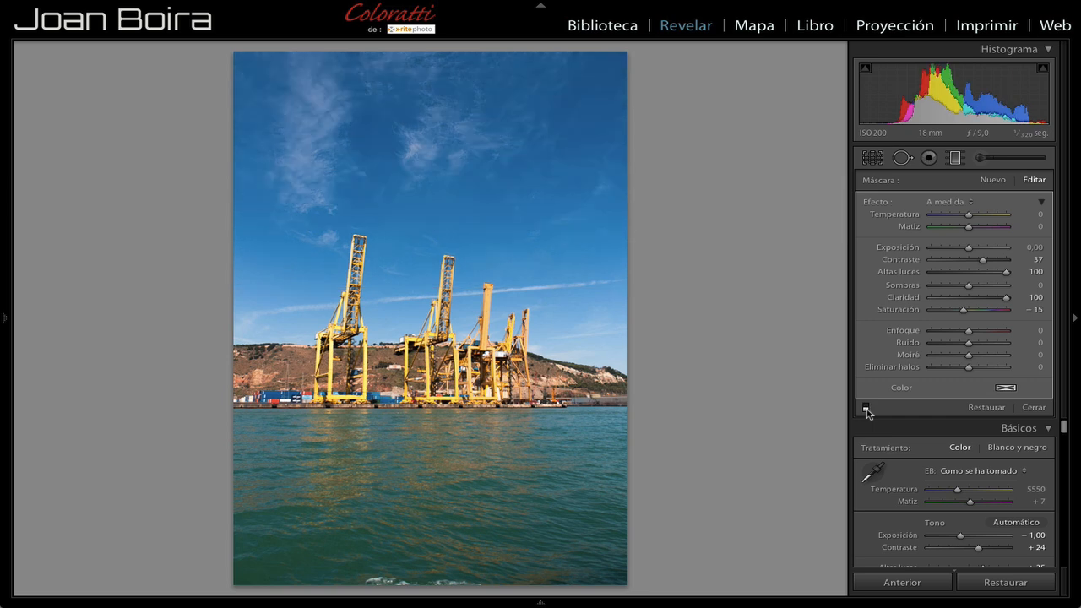
left_click(866, 409)
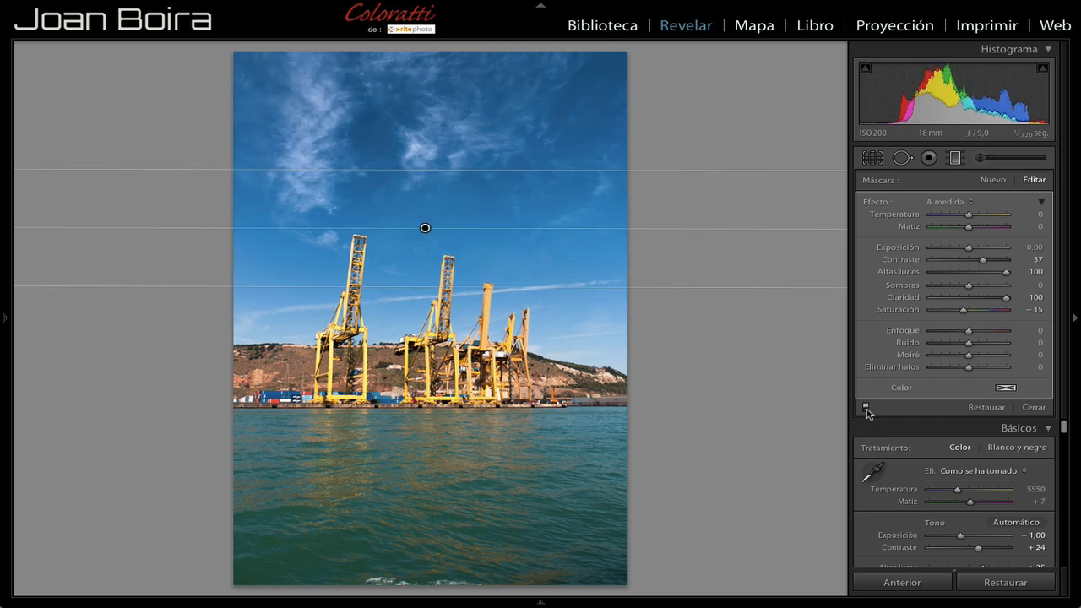
left_click(865, 409)
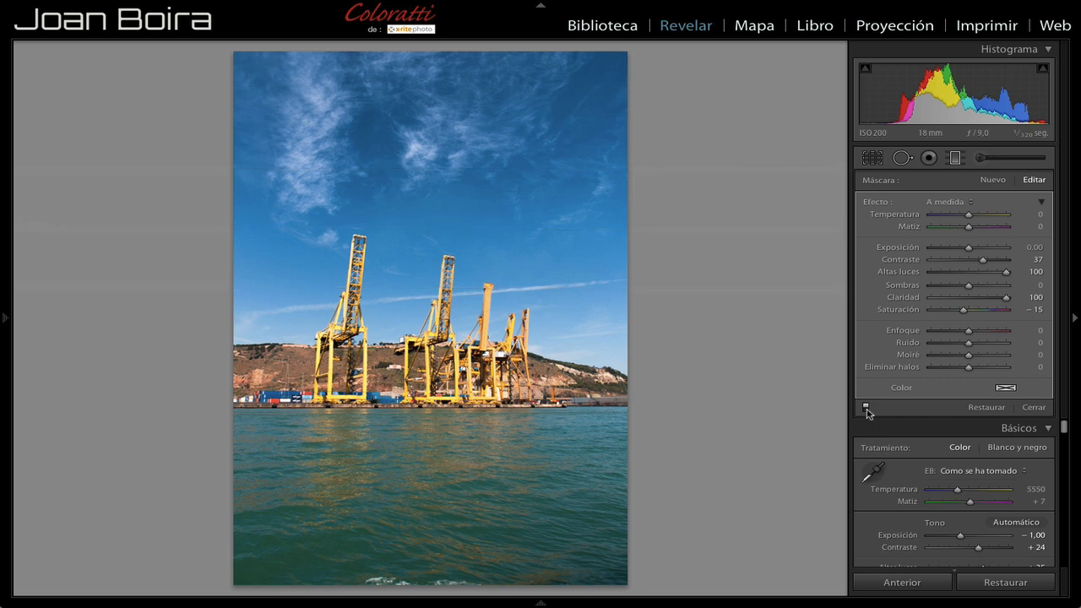
left_click(865, 409)
left_click(866, 409)
left_click(866, 409)
- Add a second graduated filter covering the water, narrow its transition around the shoreline, and level its guide lines with the horizon
left_click(993, 180)
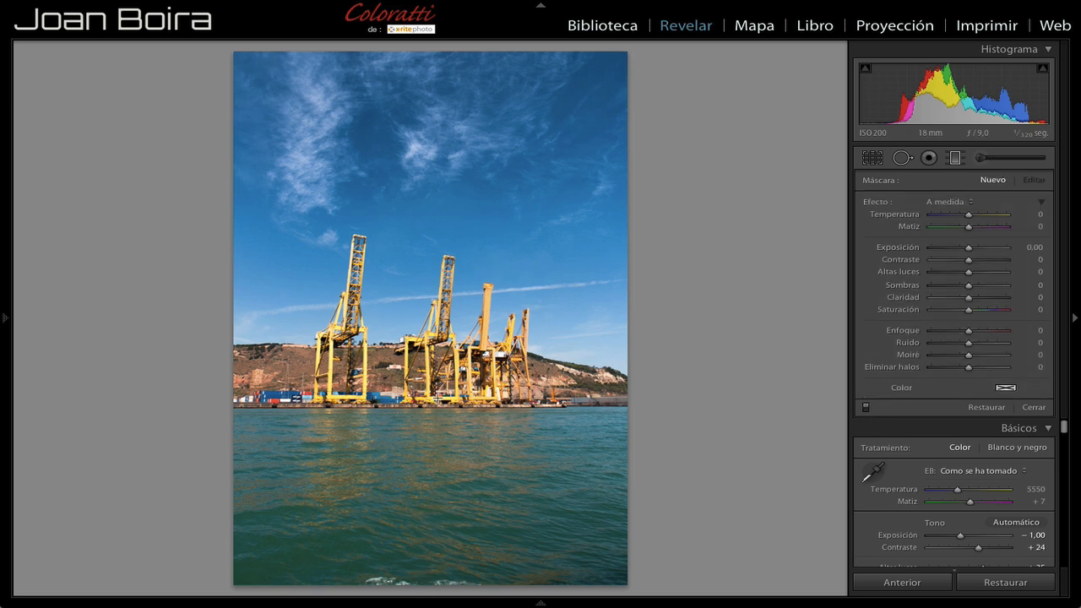
left_click(433, 377)
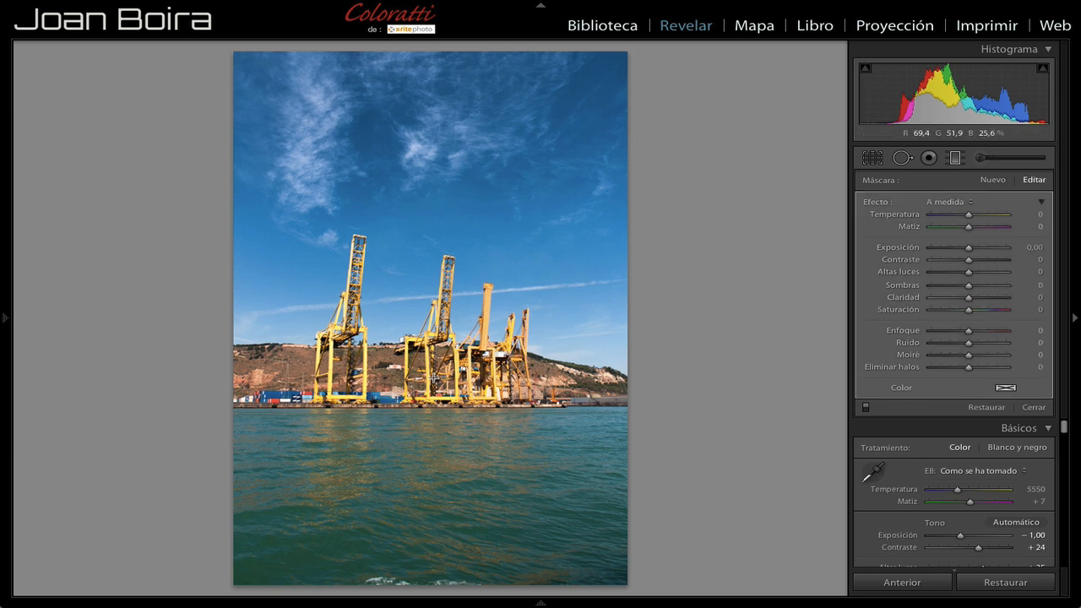
key("h")
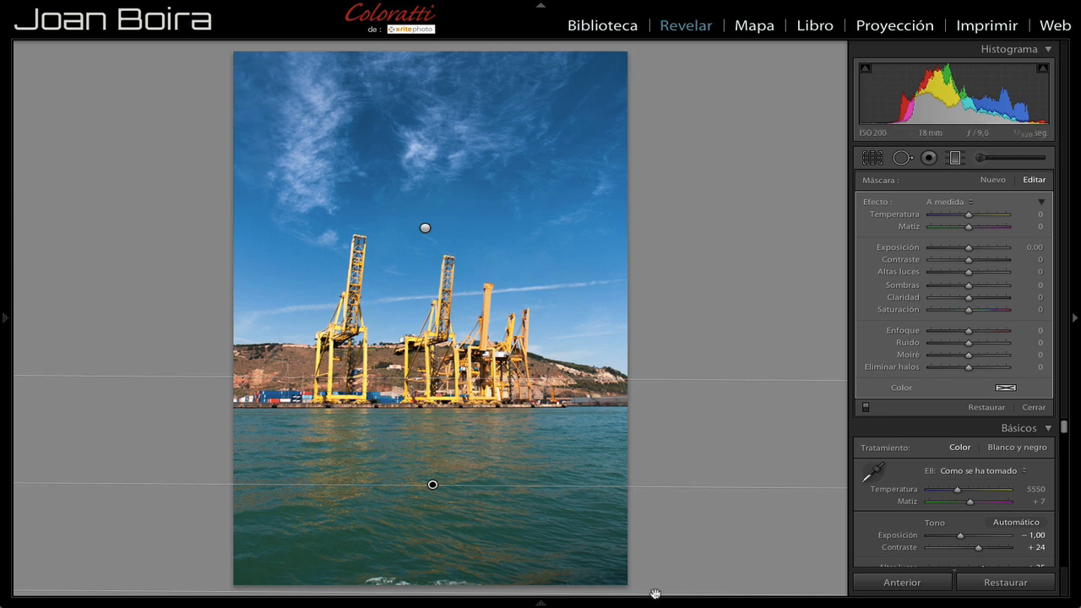
left_click_drag(647, 561, 628, 429)
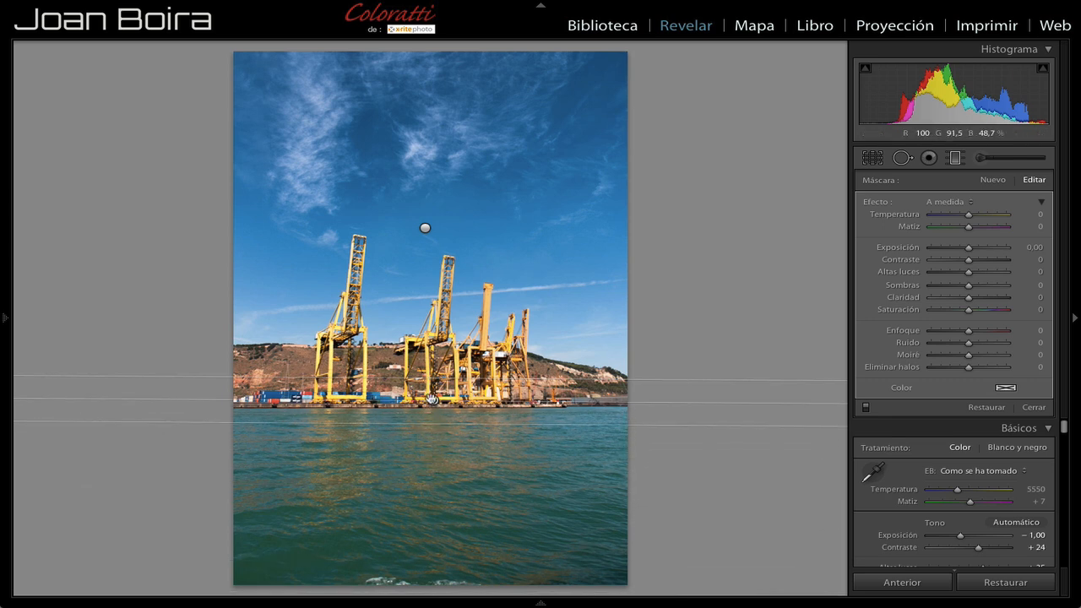
left_click_drag(432, 402, 434, 412)
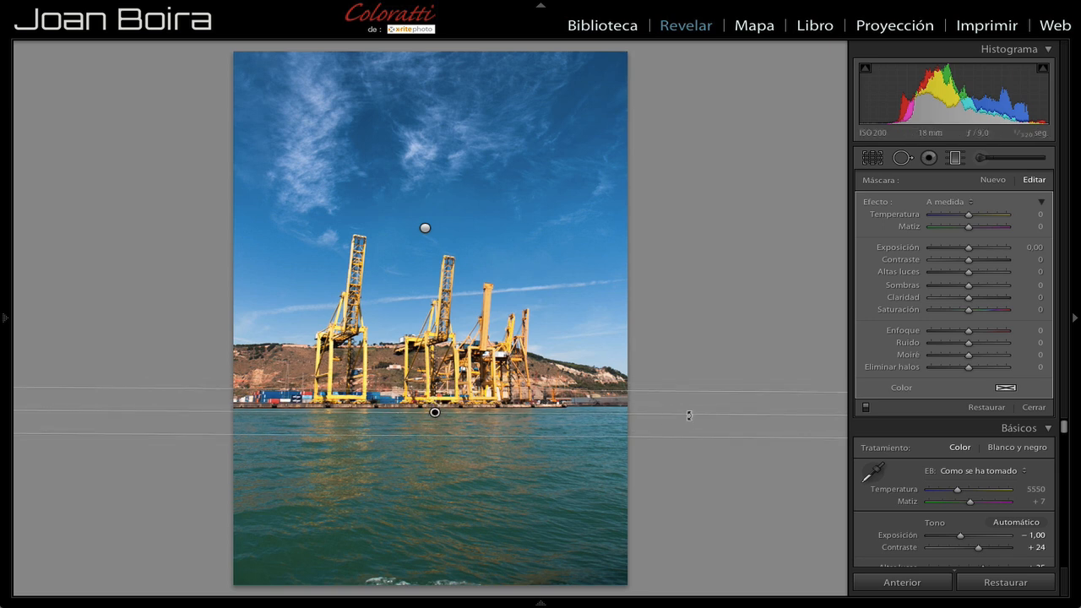
left_click_drag(688, 413, 689, 412)
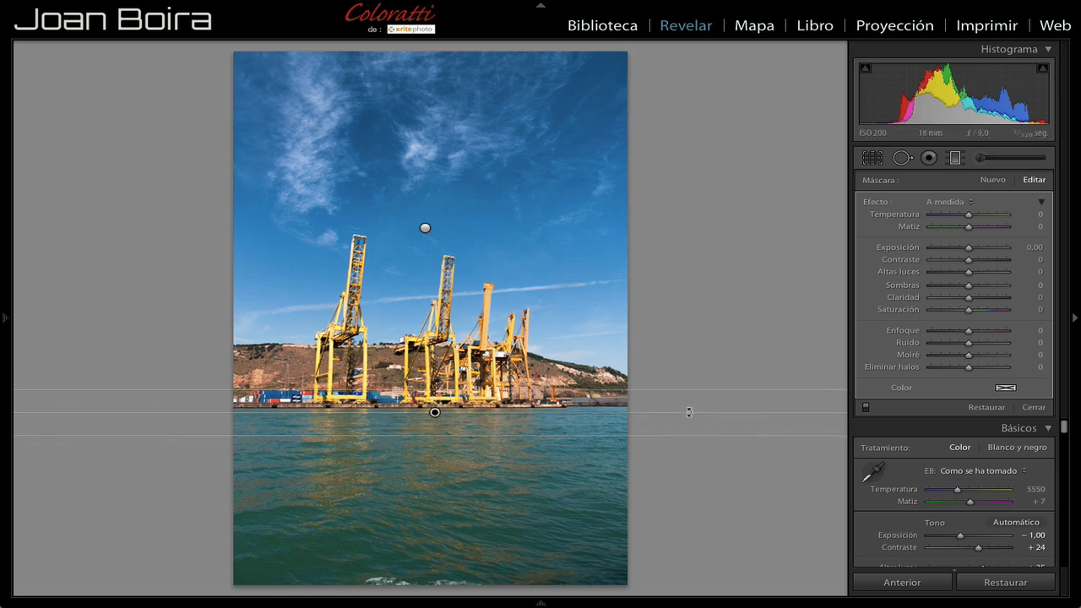
left_click_drag(689, 412, 690, 412)
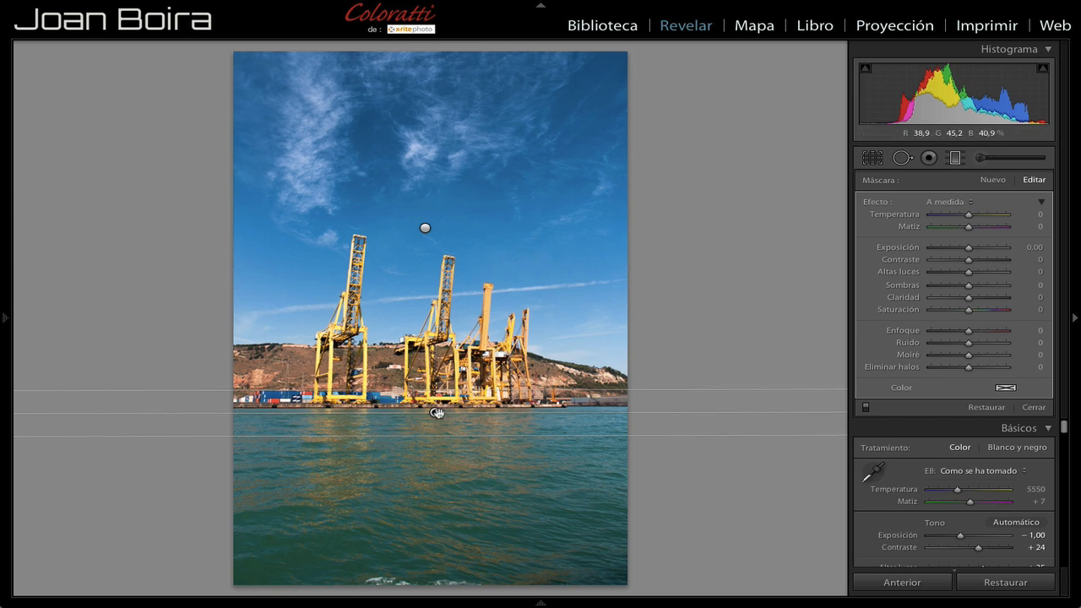
left_click_drag(436, 414, 435, 415)
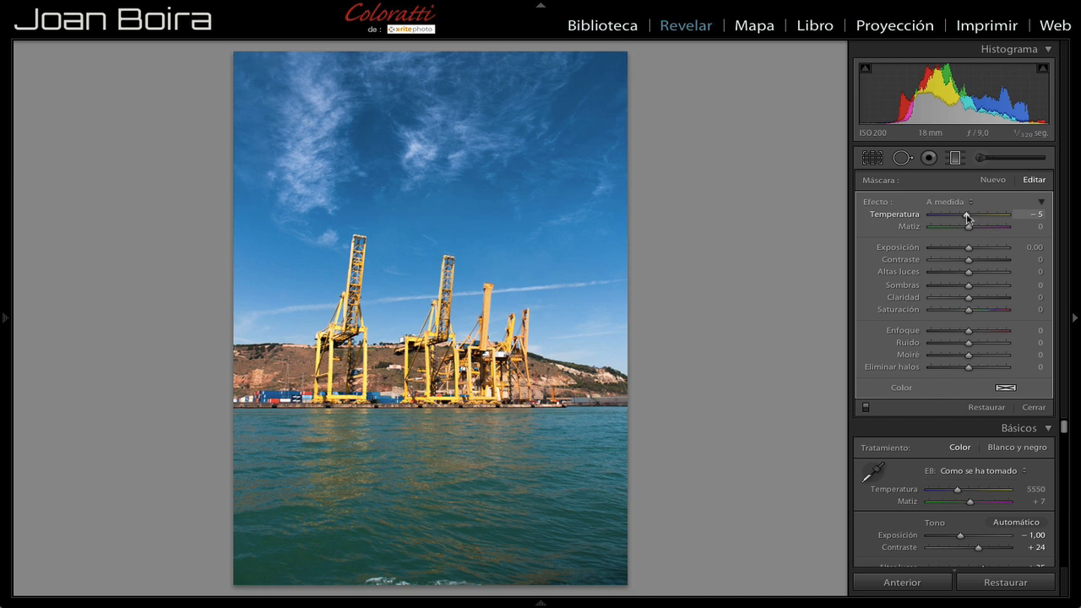
- Set the water filter's Temperatura to −5, Matiz to 41, Claridad to 100 and Saturación to −20
left_click_drag(969, 227, 987, 232)
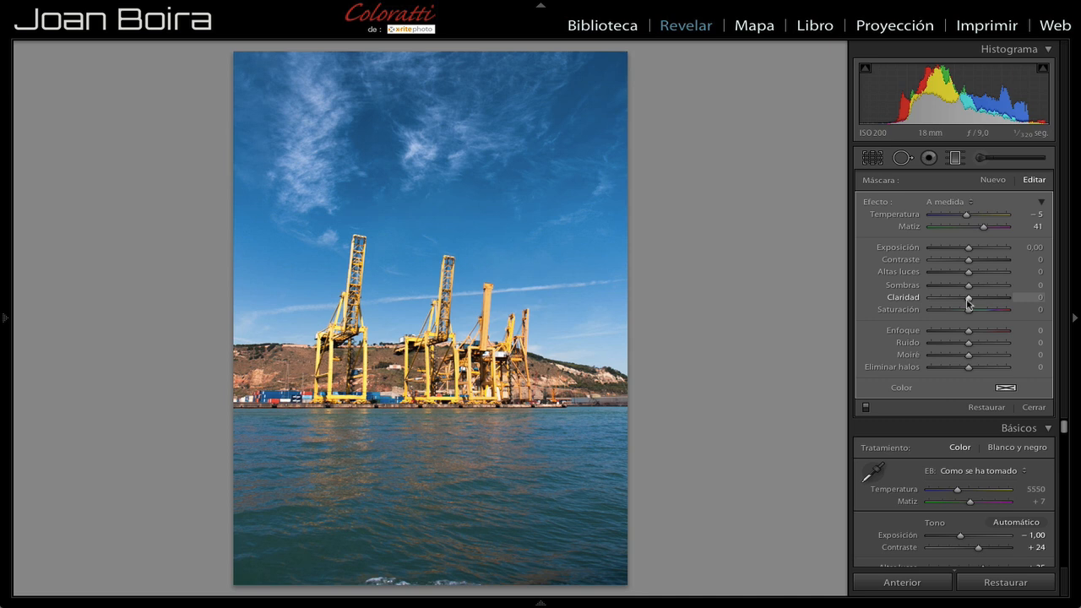
left_click_drag(968, 300, 1027, 304)
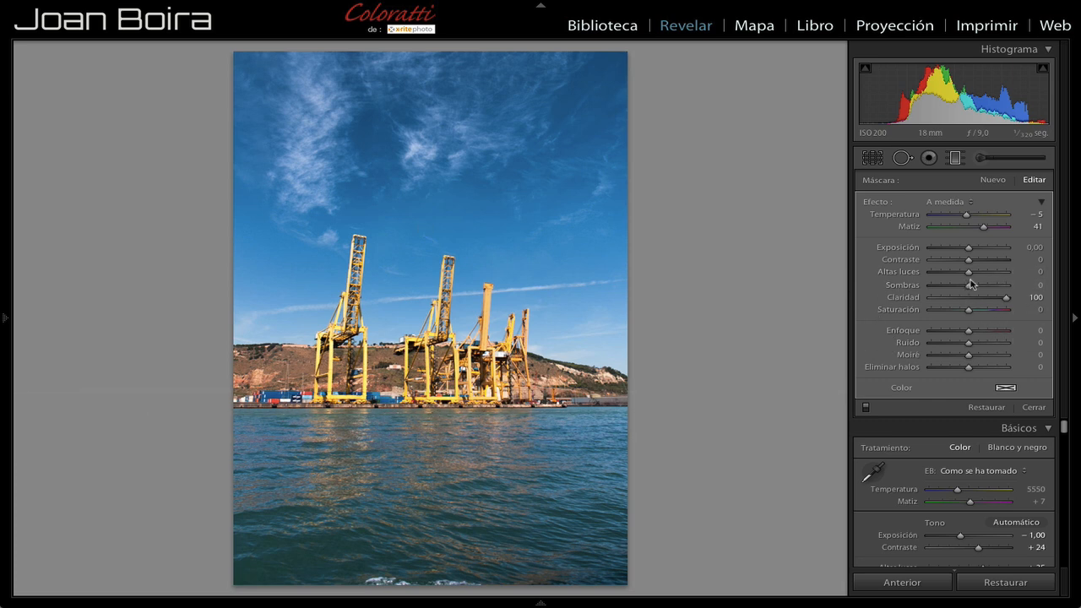
mouse_move(968, 272)
left_mouse_down()
mouse_move(1007, 274)
mouse_move(961, 273)
mouse_move(970, 273)
left_mouse_up()
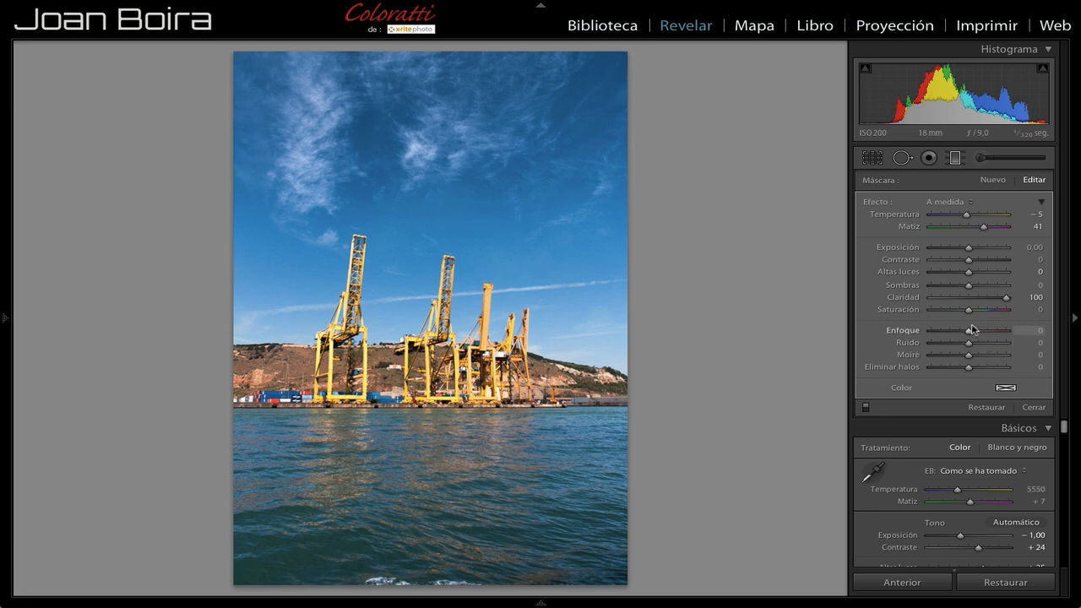
left_click_drag(969, 314, 961, 314)
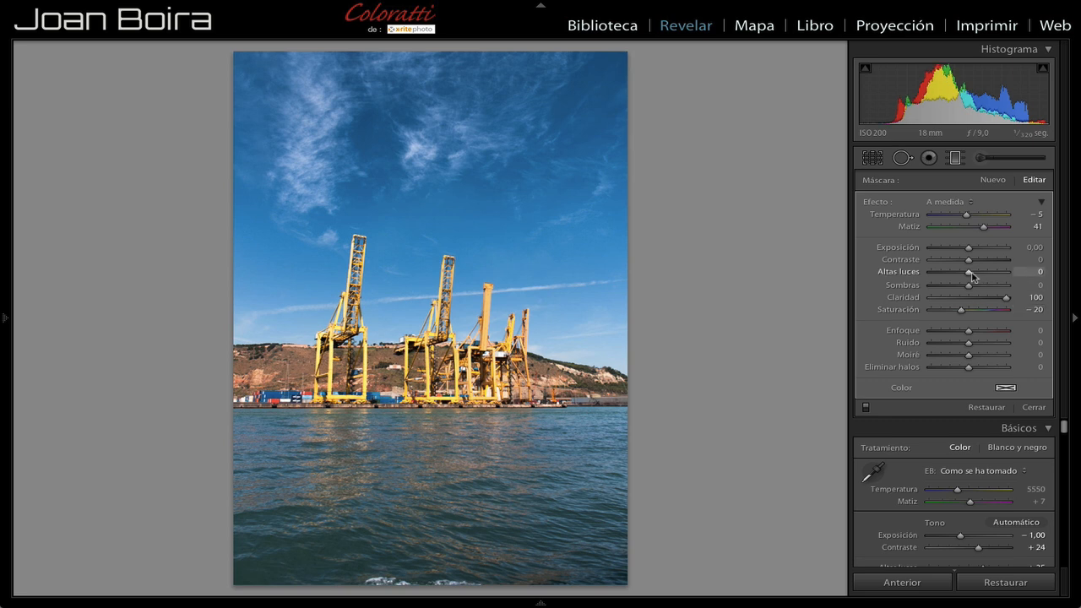
- Tint the water filter with a violet-blue of hue 239 and lower the tint's saturation to a pale tone
left_click(1004, 387)
left_click(871, 426)
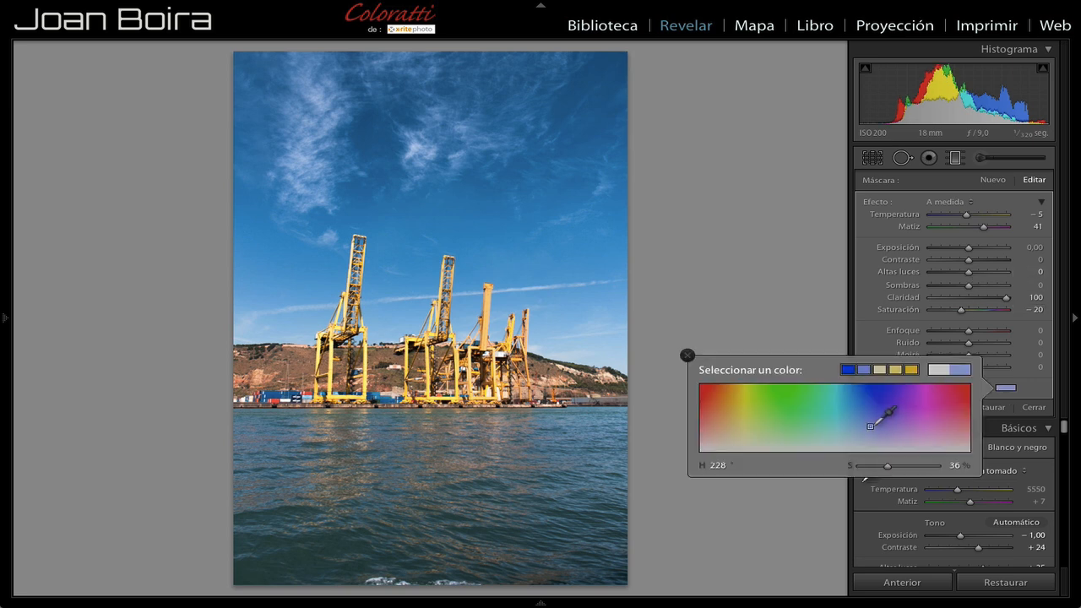
mouse_move(870, 425)
left_mouse_down()
mouse_move(890, 425)
mouse_move(742, 408)
mouse_move(883, 405)
mouse_move(878, 414)
left_mouse_up()
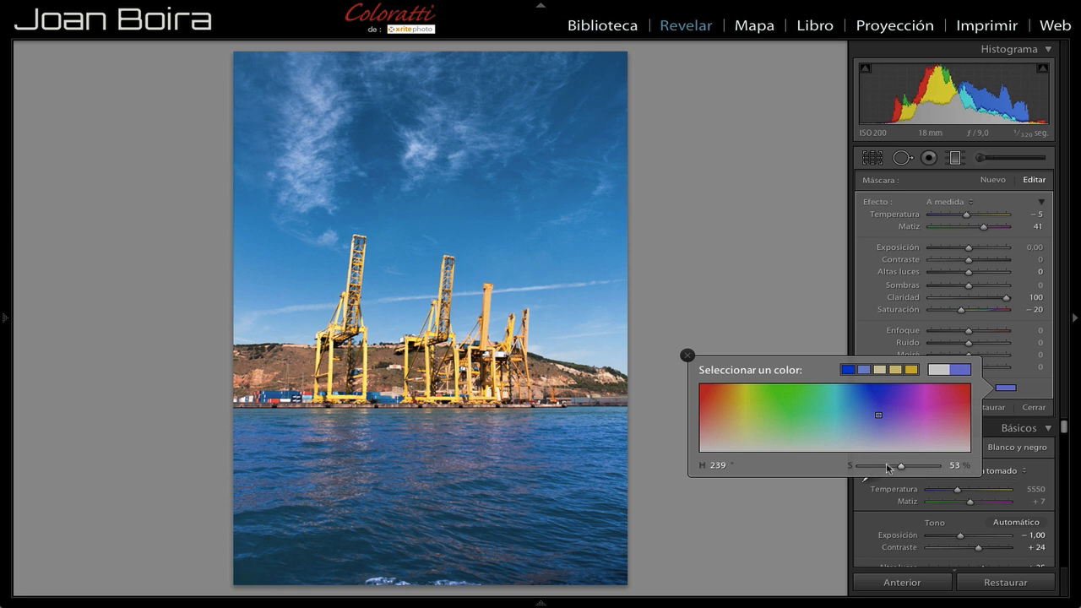
left_click_drag(901, 467, 876, 471)
left_click(687, 356)
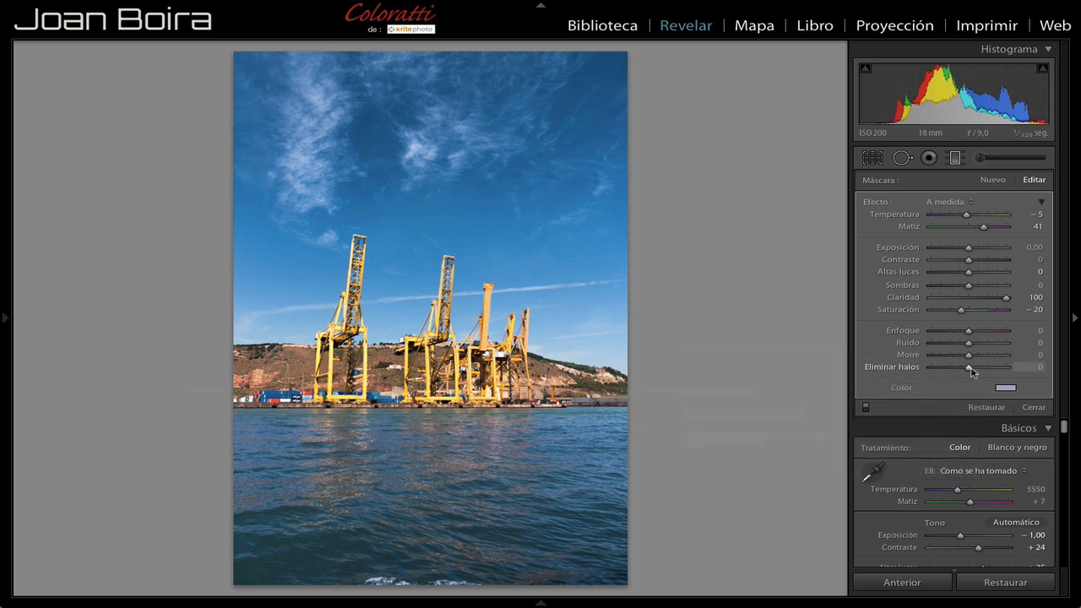
- Close and reopen the graduated filter tool, toggling both filters off and on to compare the photo
left_click(955, 158)
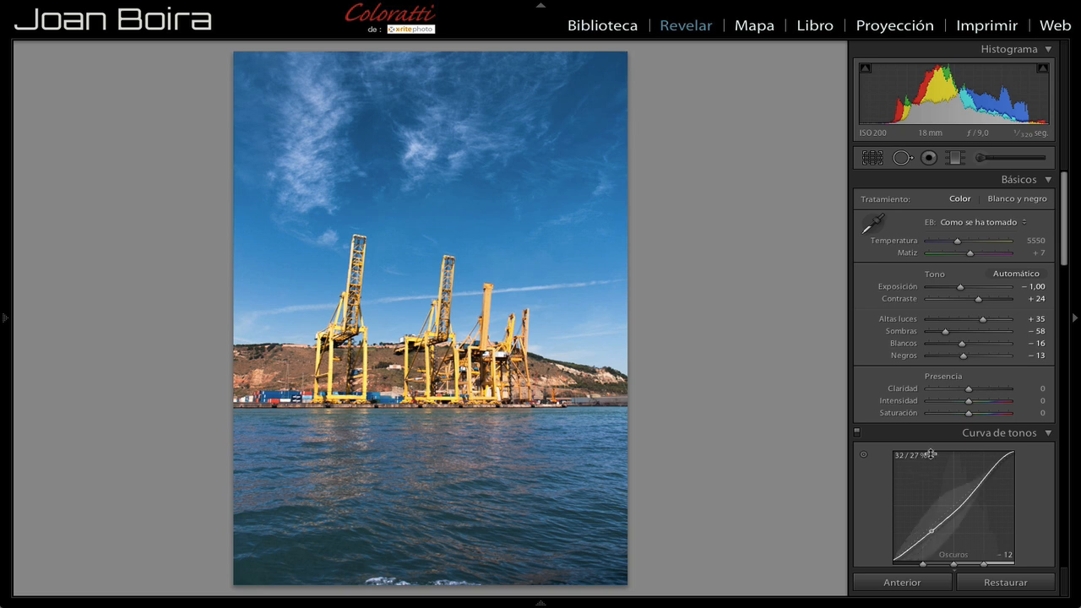
left_click(955, 158)
left_click(865, 408)
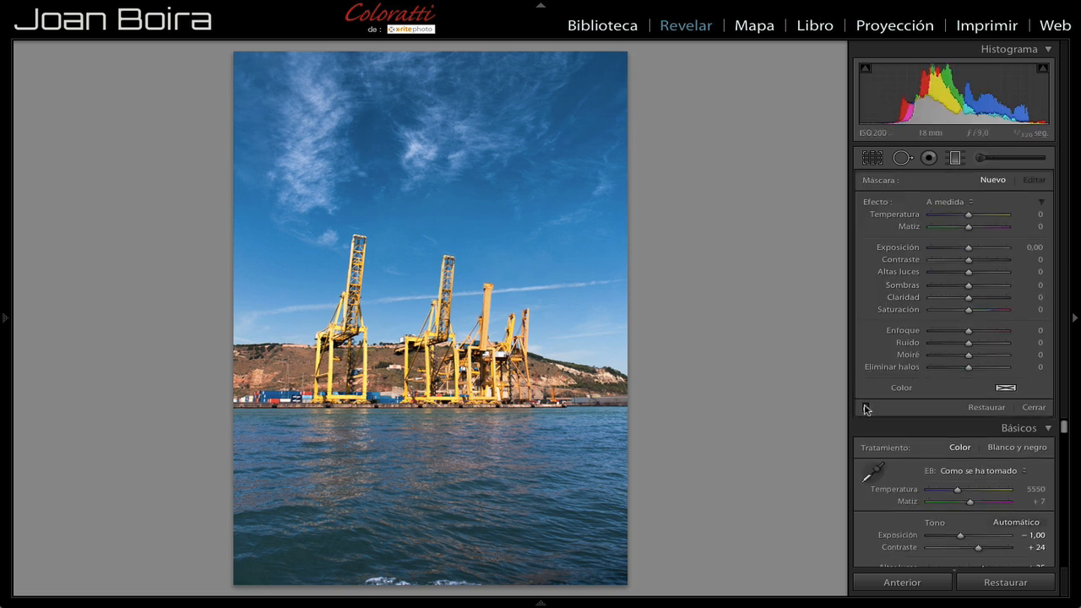
left_click(864, 408)
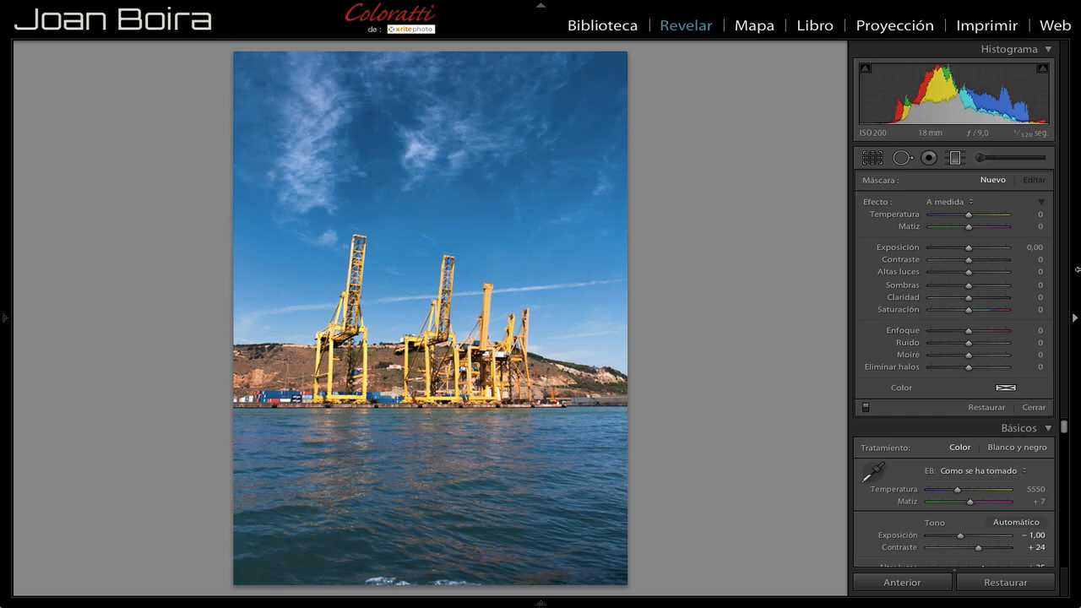
- Hide the develop adjustments, bring up the photo's edit history, and collapse the Colecciones list
left_click(1074, 319)
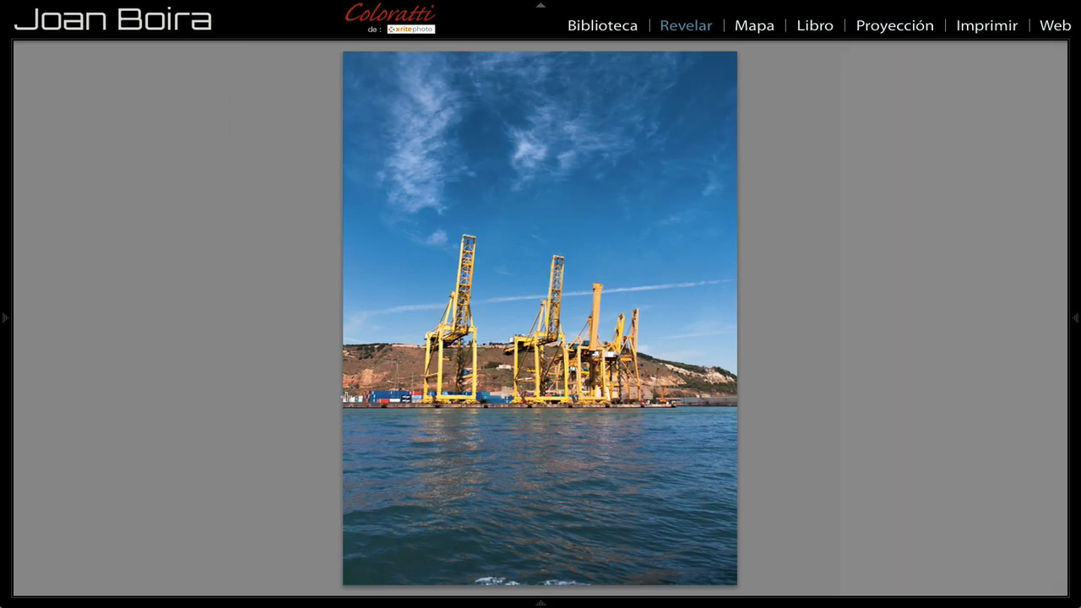
left_click(5, 317)
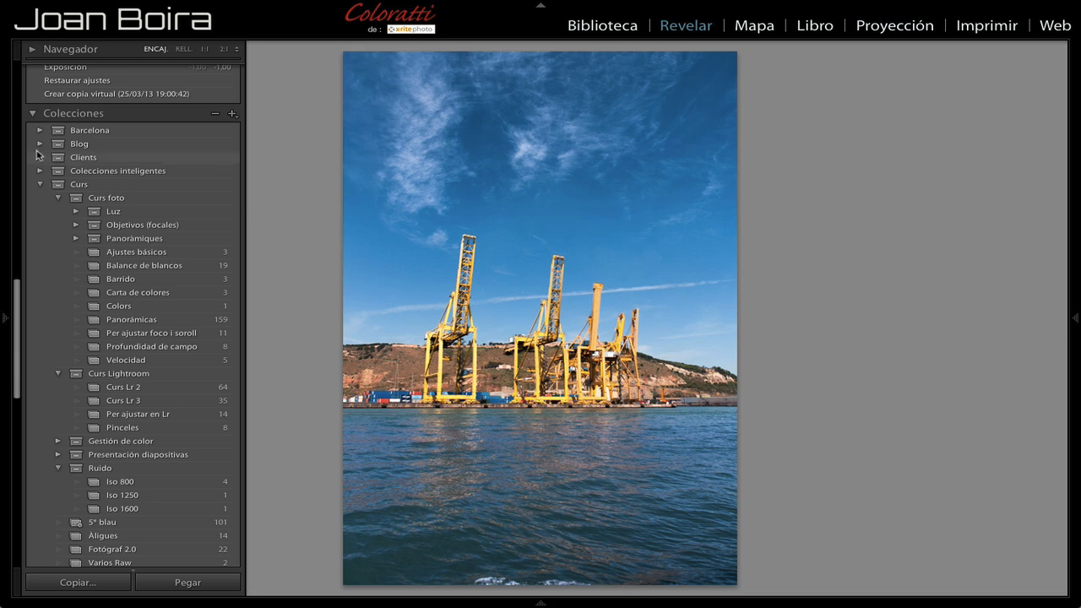
left_click(32, 114)
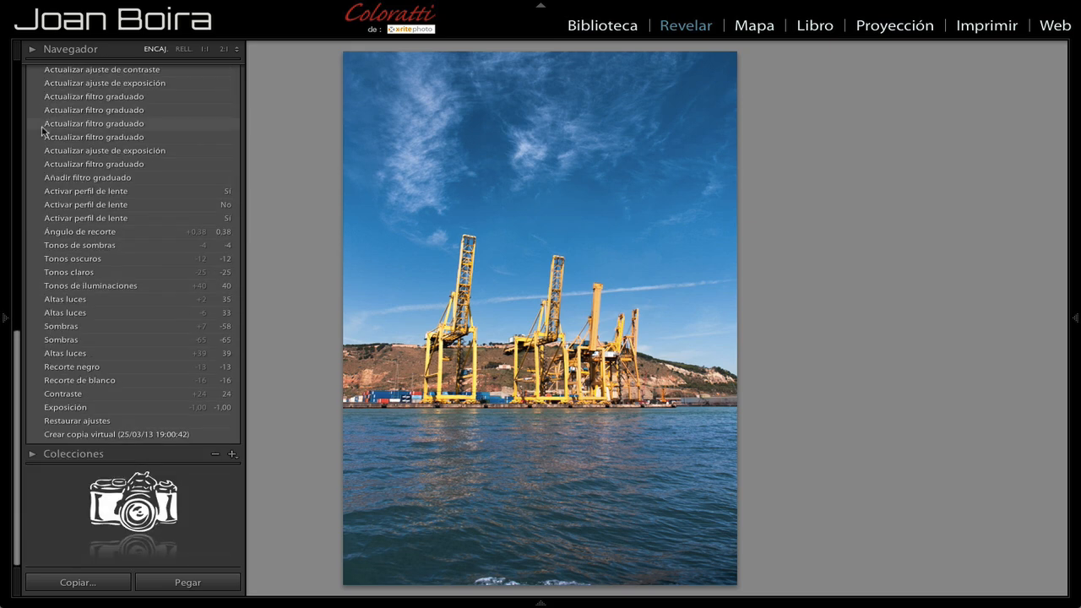
- Review the edit history and compare the photo at Restaurar ajustes with its latest state, returning to the newest history entry
scroll(38, 144, "up", 1)
scroll(39, 143, "up", 3)
scroll(76, 211, "down", 4)
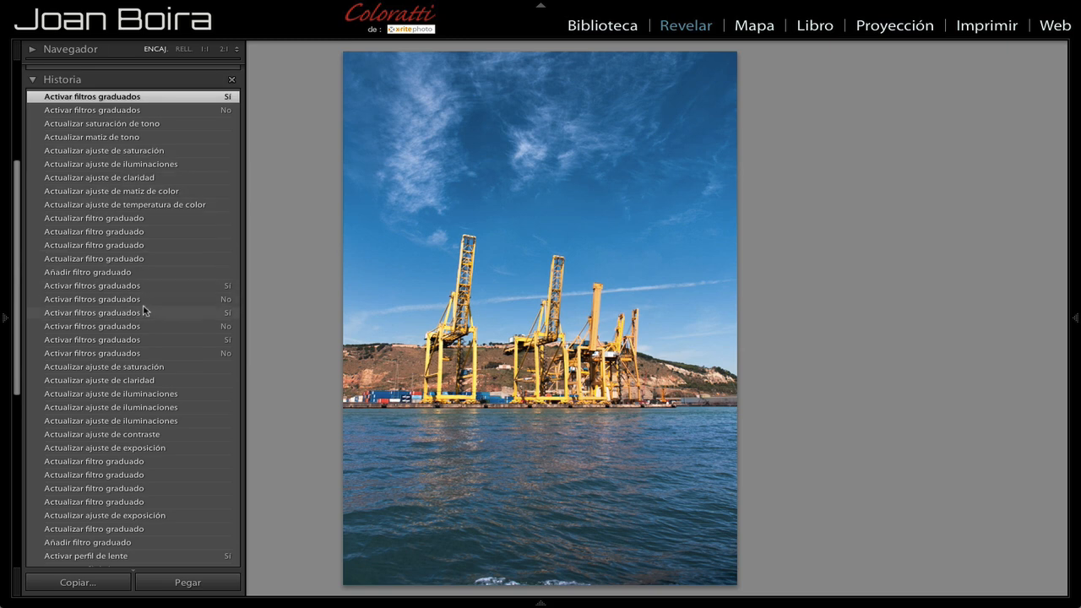
scroll(144, 311, "down", 4)
scroll(143, 311, "down", 3)
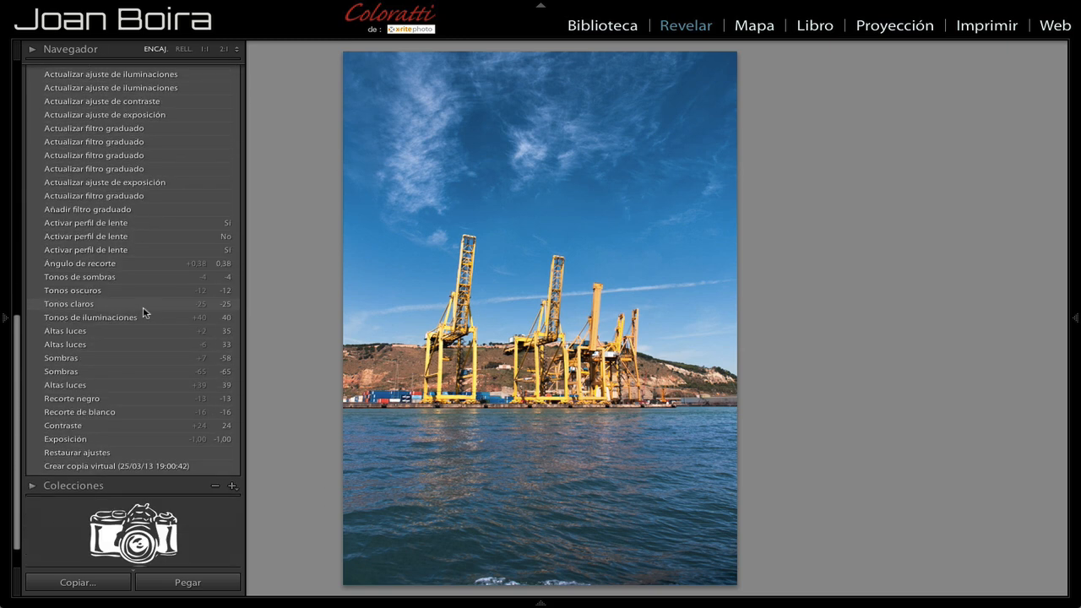
left_click(125, 469)
left_click(127, 456)
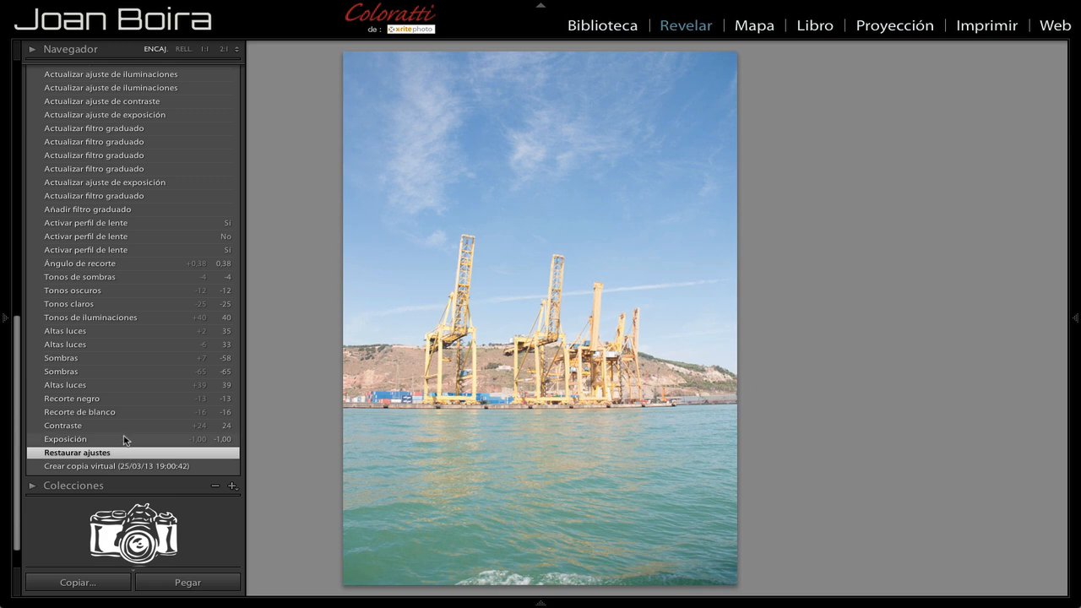
scroll(128, 432, "up", 8)
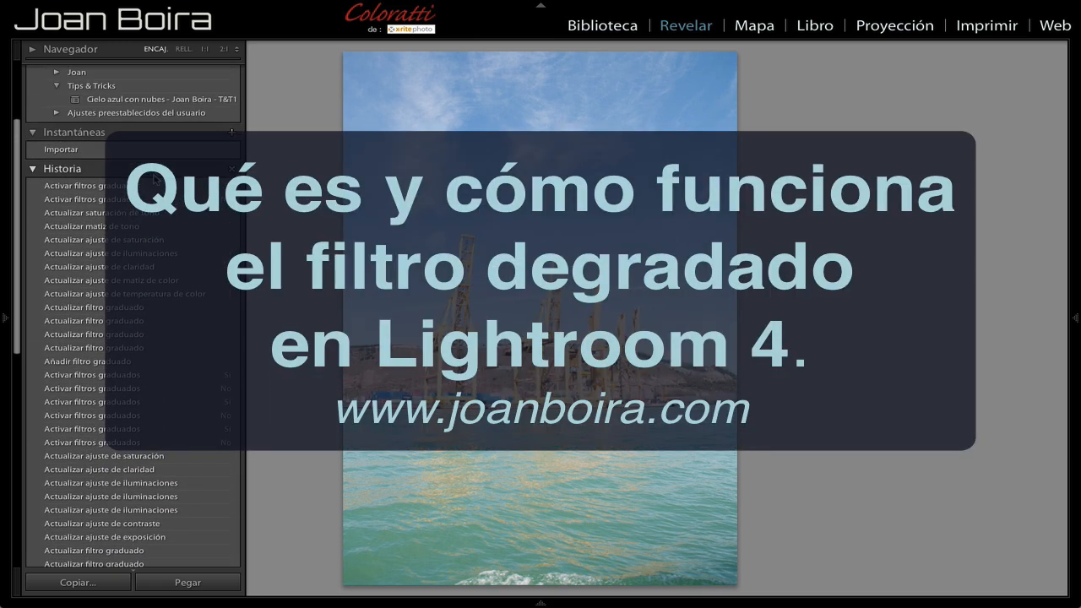
left_click(157, 185)
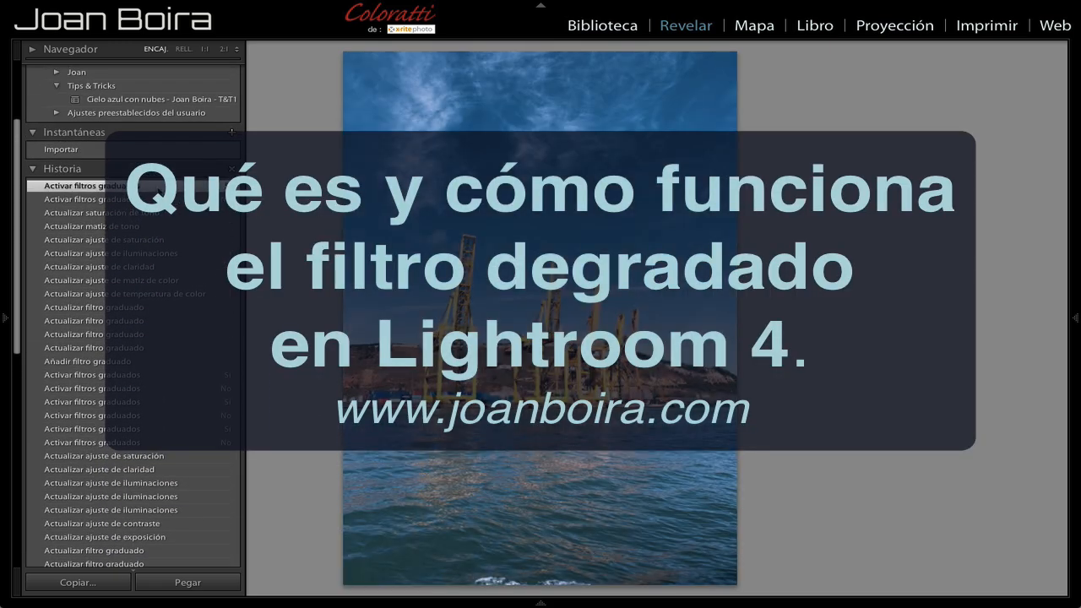